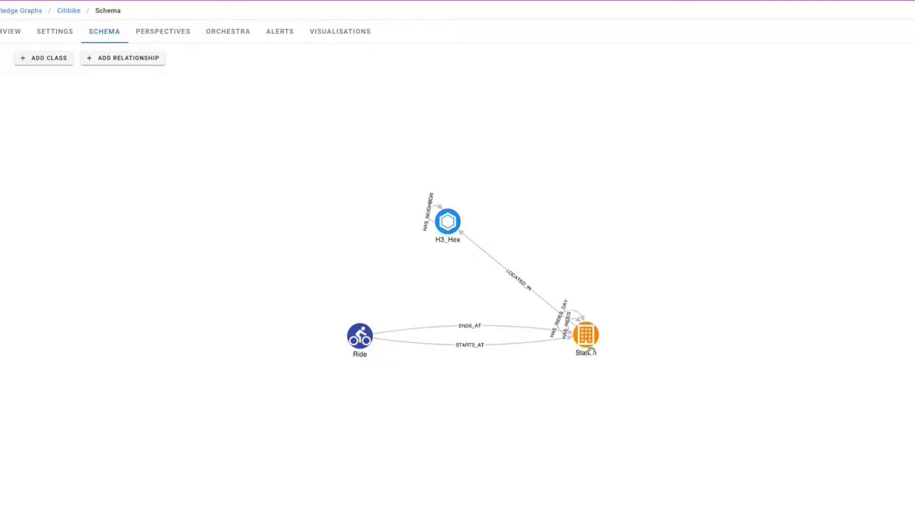
Step: Examine the Citibike schema, checking the attributes of the ride relationships, the Station class and the H3_Hex class
{"action": "scroll", "coordinate": [593, 361], "scroll_direction": "up", "scroll_amount": 5}
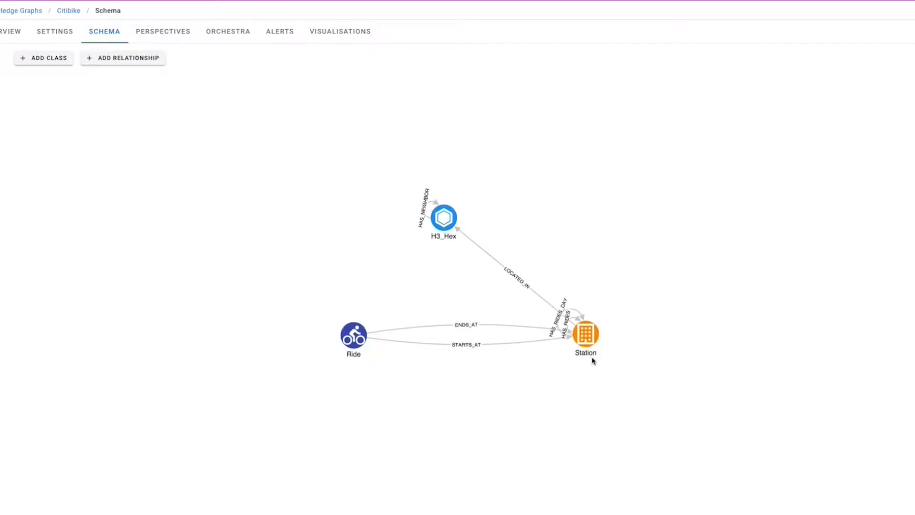
{"action": "mouse_move", "coordinate": [551, 307]}
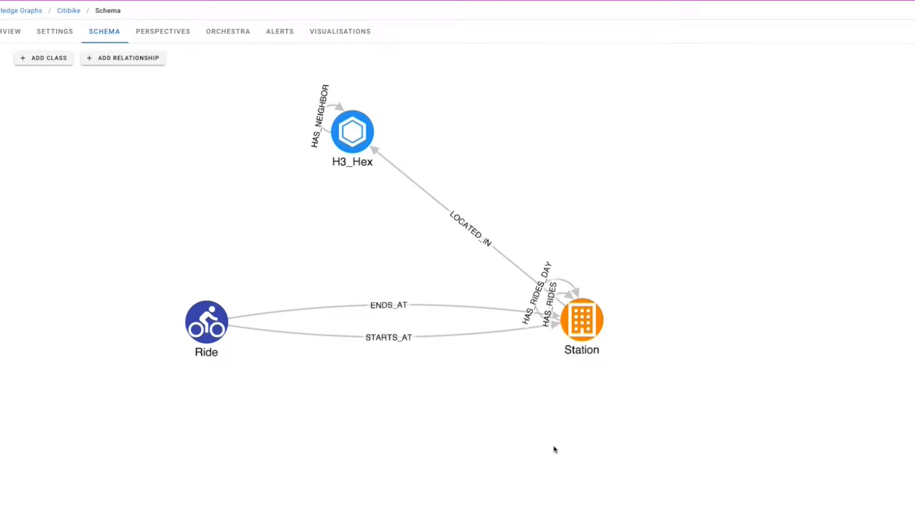
{"action": "mouse_move", "coordinate": [540, 282]}
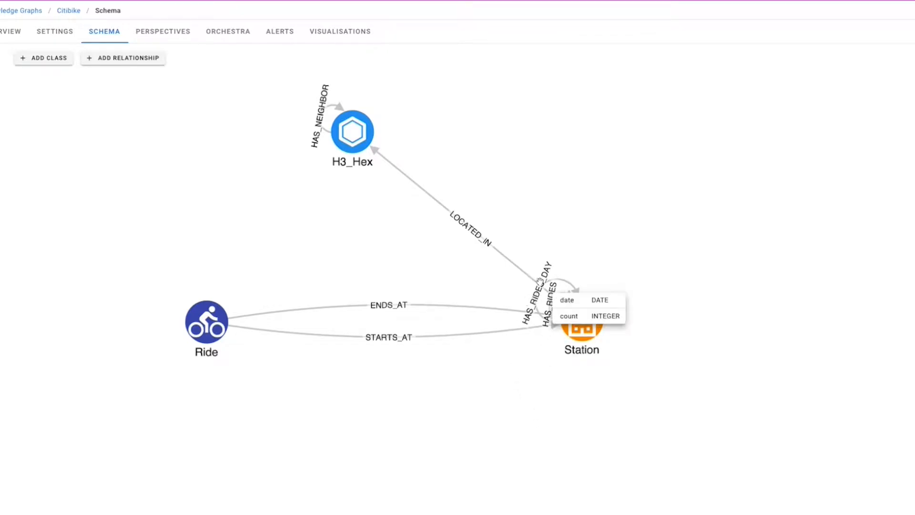
{"action": "left_click_drag", "start_coordinate": [552, 123], "coordinate": [542, 329]}
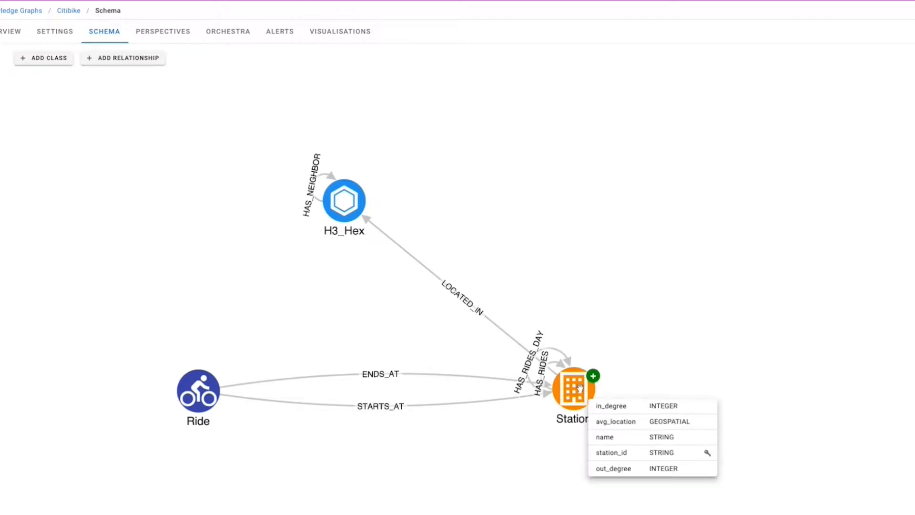
{"action": "mouse_move", "coordinate": [347, 195]}
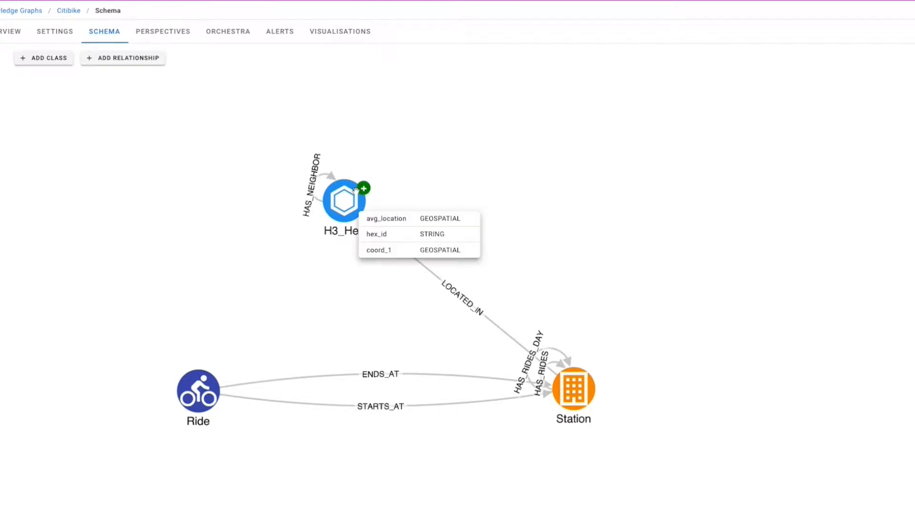
Step: Display the Ride Aggs perspective of the Citibike graph and examine the ride relationships on the Station class
{"action": "left_click", "coordinate": [170, 37]}
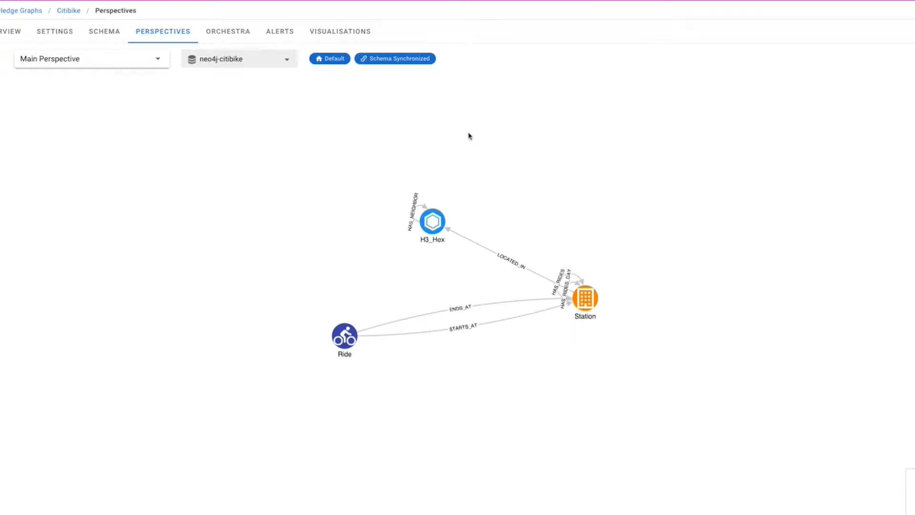
{"action": "left_click", "coordinate": [214, 61]}
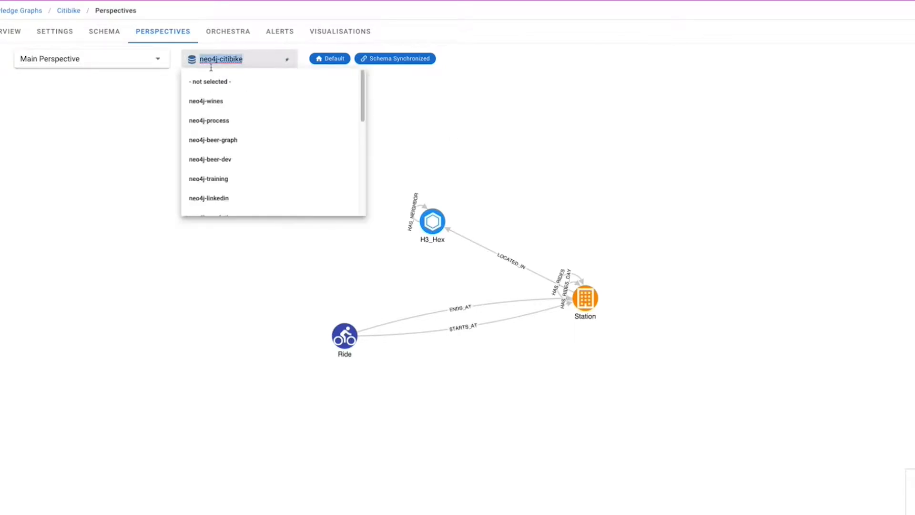
{"action": "left_click", "coordinate": [133, 61]}
{"action": "left_click", "coordinate": [98, 111]}
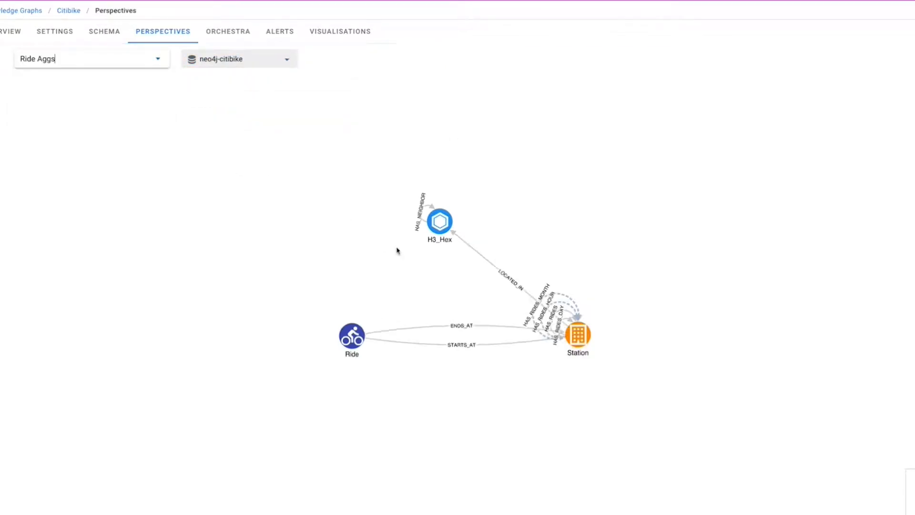
{"action": "scroll", "coordinate": [617, 317], "scroll_direction": "up", "scroll_amount": 5}
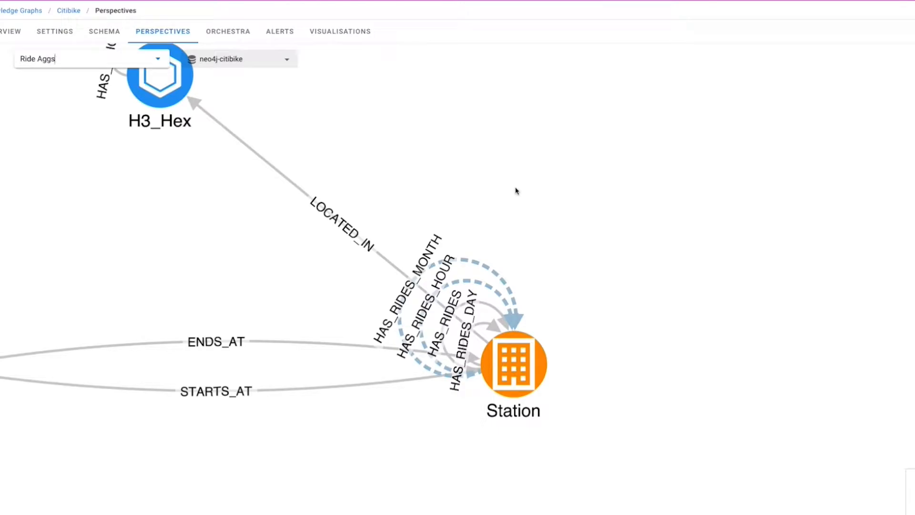
{"action": "mouse_move", "coordinate": [472, 326]}
{"action": "scroll", "coordinate": [321, 150], "scroll_direction": "down", "scroll_amount": 2}
{"action": "scroll", "coordinate": [321, 151], "scroll_direction": "down", "scroll_amount": 2}
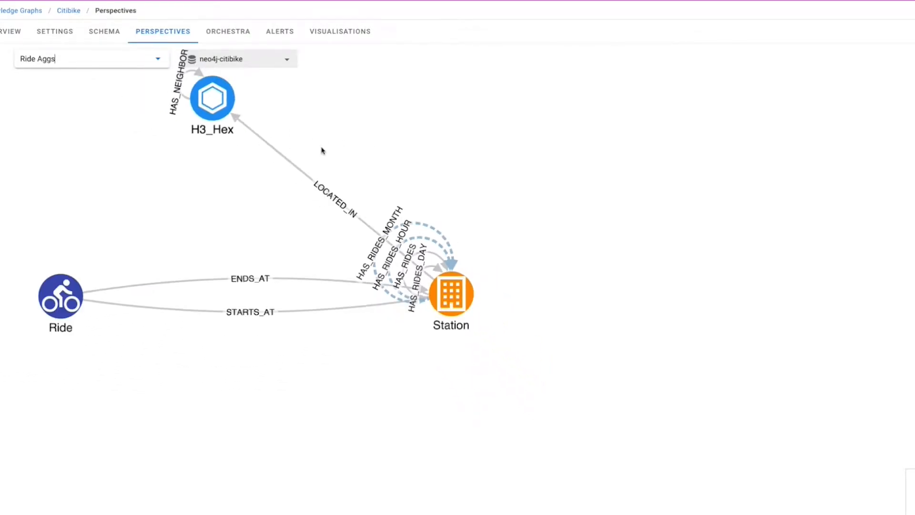
{"action": "left_click_drag", "start_coordinate": [322, 149], "coordinate": [474, 191]}
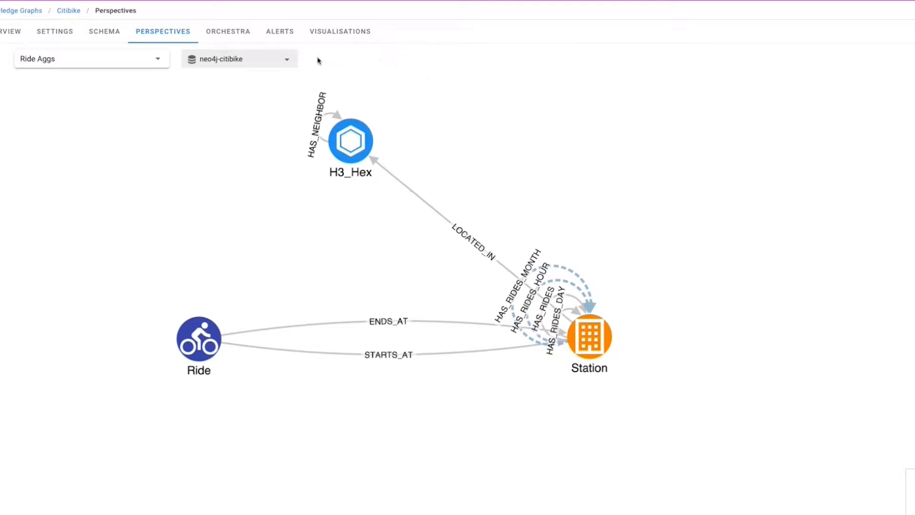
Step: Open the saved visualisation named Visualization and enable its geospatial mode
{"action": "left_click", "coordinate": [326, 34]}
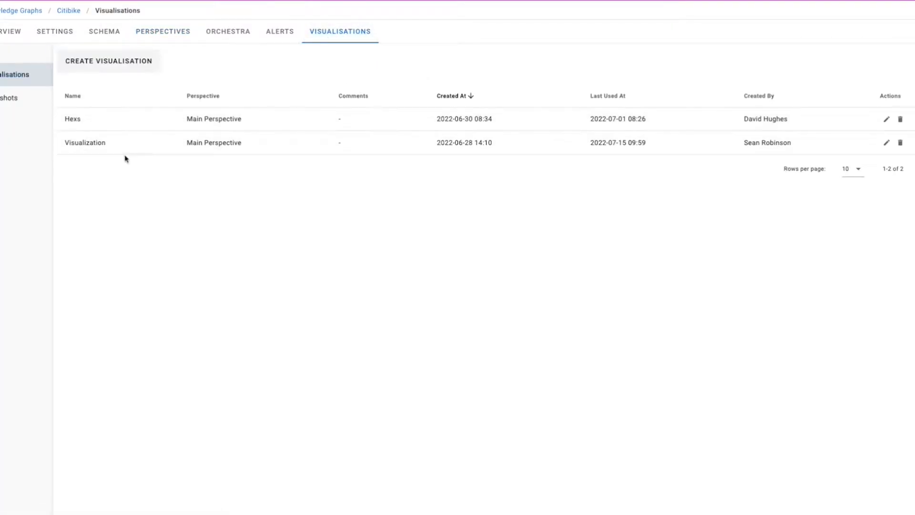
{"action": "left_click", "coordinate": [140, 151]}
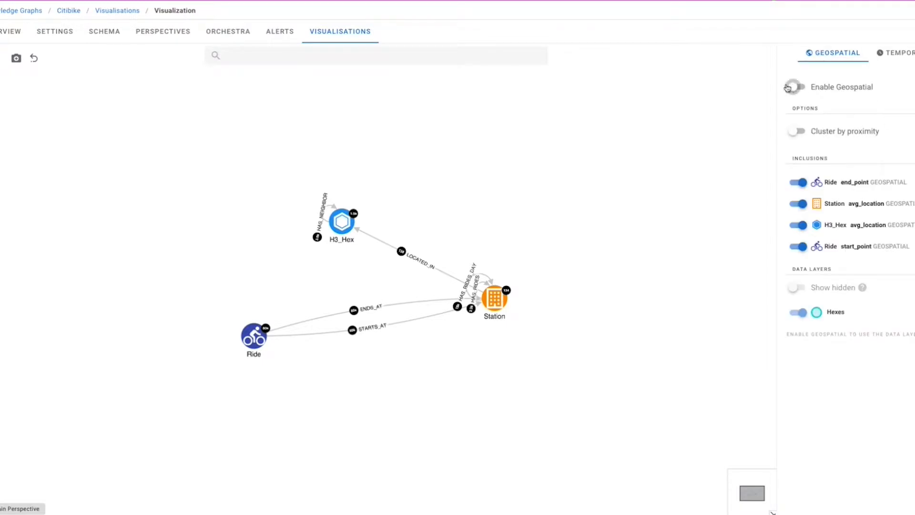
{"action": "left_click", "coordinate": [889, 58]}
{"action": "left_click", "coordinate": [837, 52]}
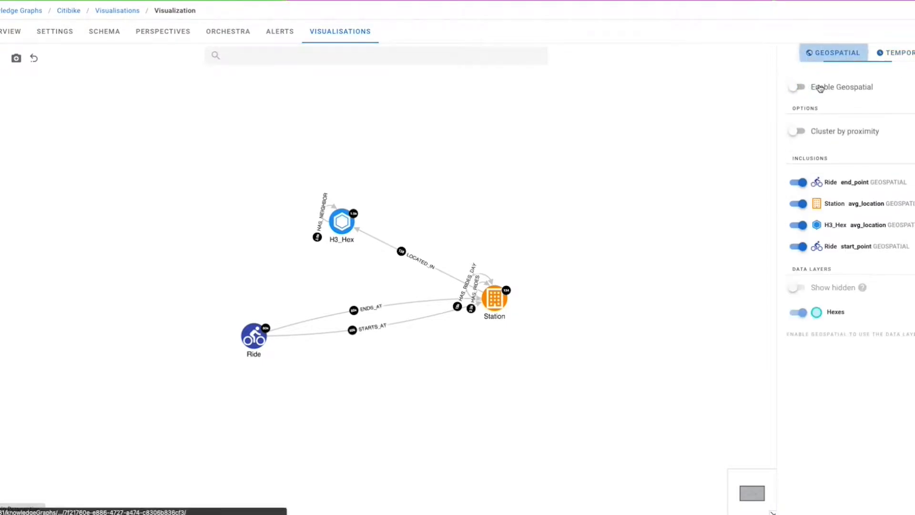
{"action": "left_click", "coordinate": [798, 87]}
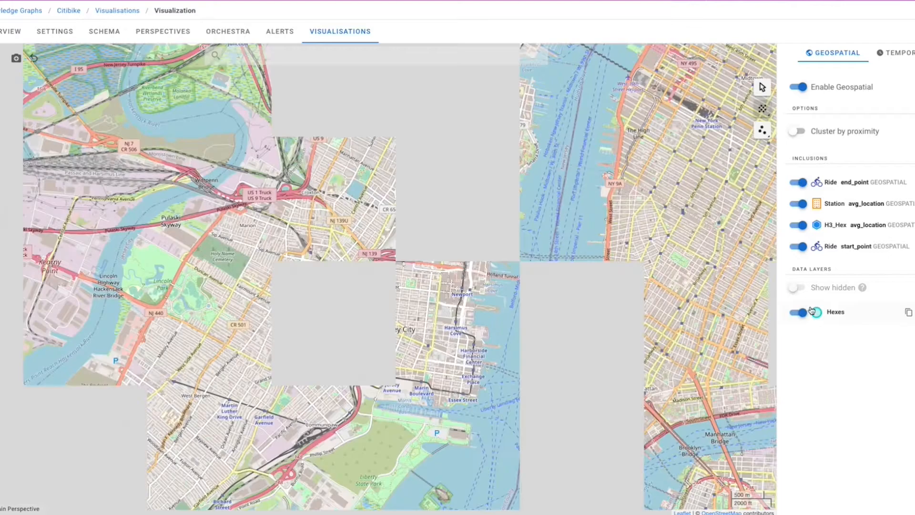
Step: Turn the Hexes data layer off and back on to compare the Hoboken and Jersey City map with and without the grid
{"action": "left_click", "coordinate": [905, 312]}
{"action": "left_click_drag", "start_coordinate": [476, 345], "coordinate": [486, 249]}
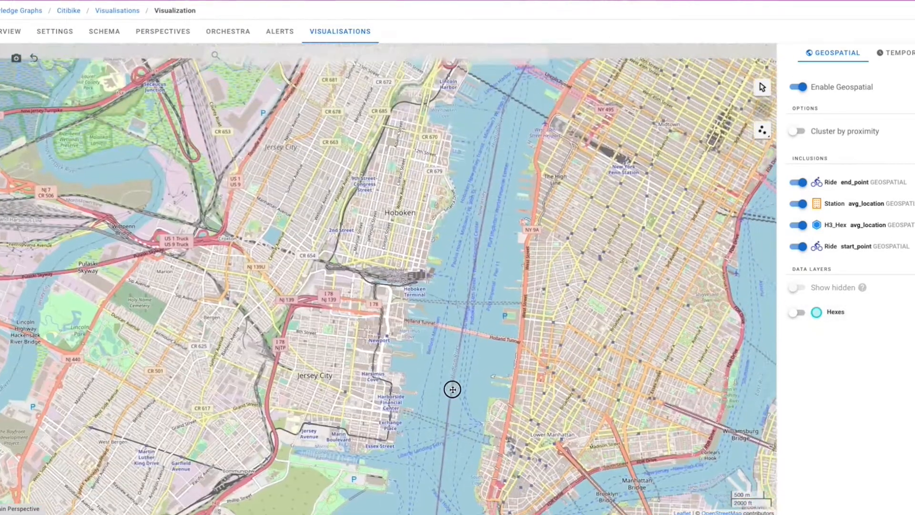
{"action": "scroll", "coordinate": [452, 389], "scroll_direction": "up", "scroll_amount": 2}
{"action": "left_click_drag", "start_coordinate": [413, 318], "coordinate": [409, 231]}
{"action": "scroll", "coordinate": [445, 280], "scroll_direction": "down", "scroll_amount": 1}
{"action": "scroll", "coordinate": [429, 345], "scroll_direction": "up", "scroll_amount": 2}
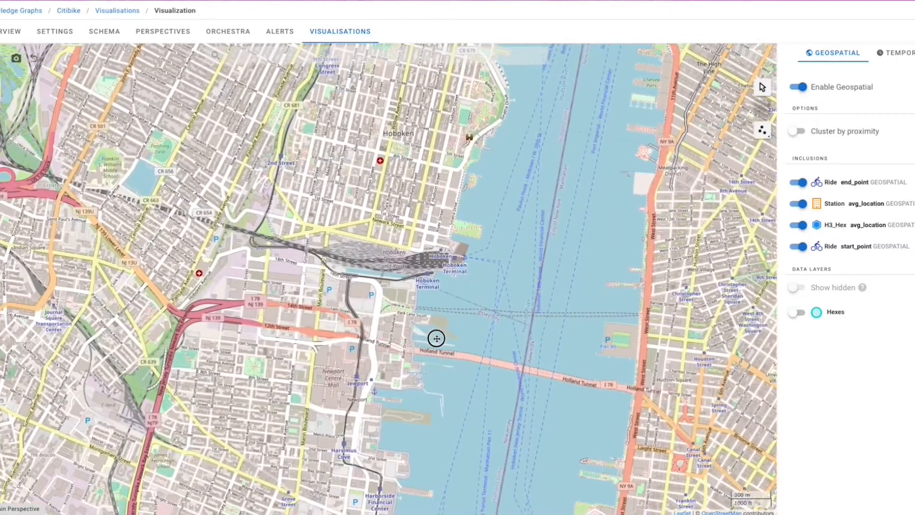
{"action": "left_click_drag", "start_coordinate": [435, 333], "coordinate": [474, 302]}
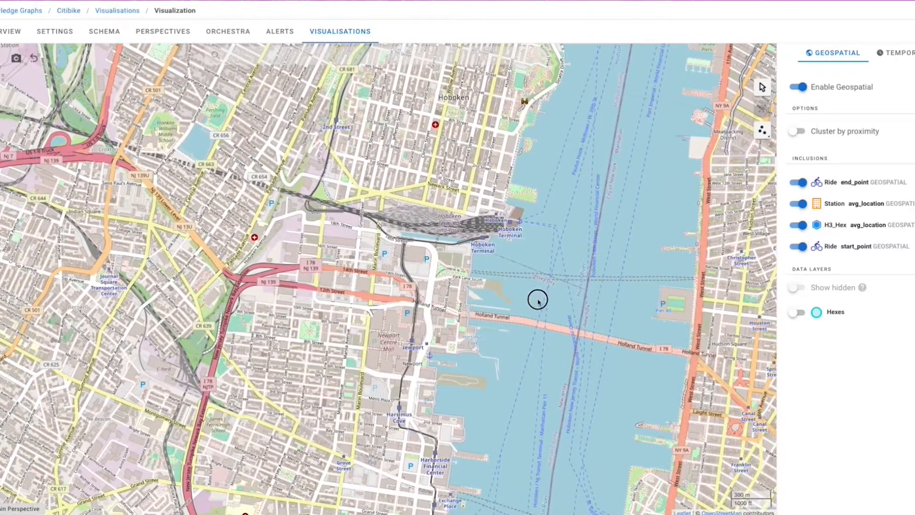
{"action": "left_click_drag", "start_coordinate": [607, 321], "coordinate": [599, 297]}
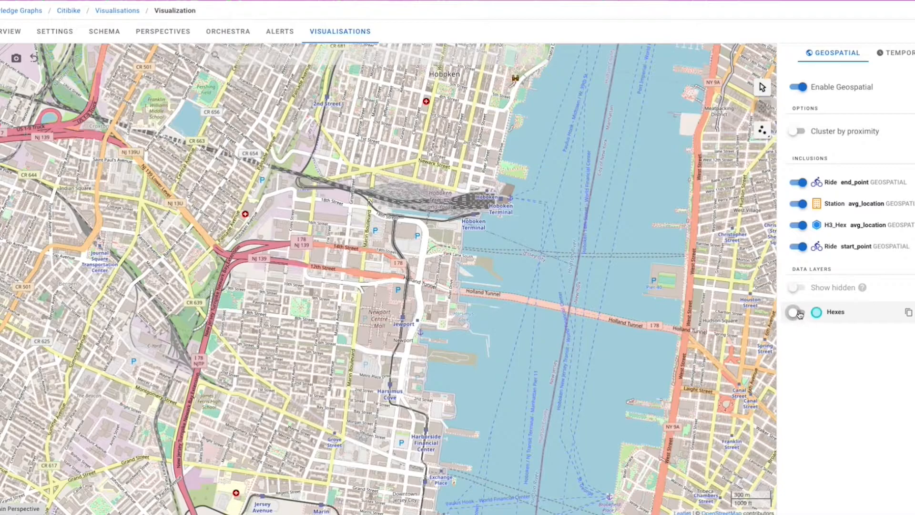
{"action": "left_click", "coordinate": [795, 313]}
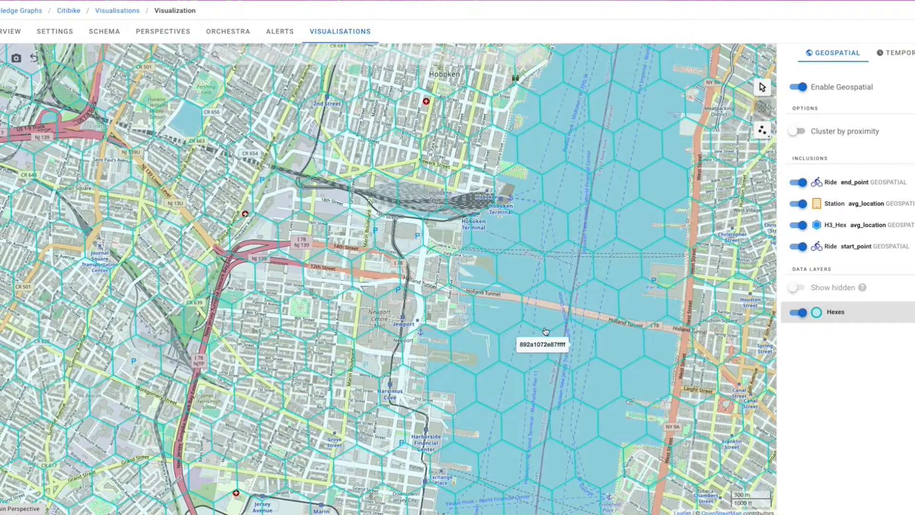
{"action": "left_click_drag", "start_coordinate": [534, 238], "coordinate": [476, 429]}
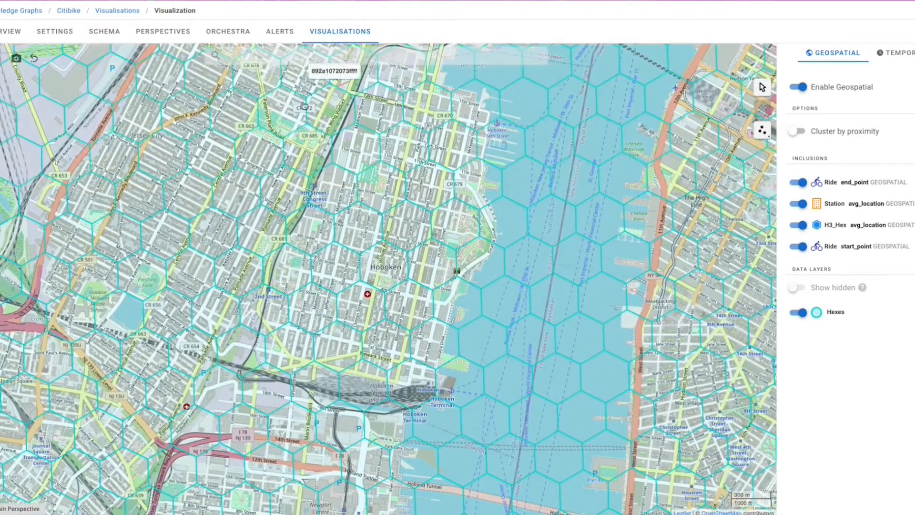
{"action": "left_click_drag", "start_coordinate": [413, 383], "coordinate": [467, 124]}
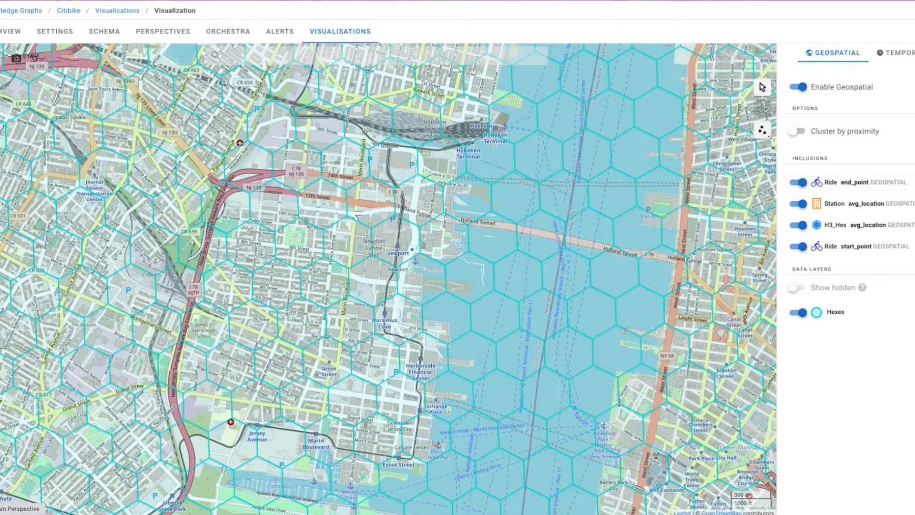
Step: Run the global Get Hexes action to load the H3_Hex nodes onto the map
{"action": "left_click", "coordinate": [913, 153]}
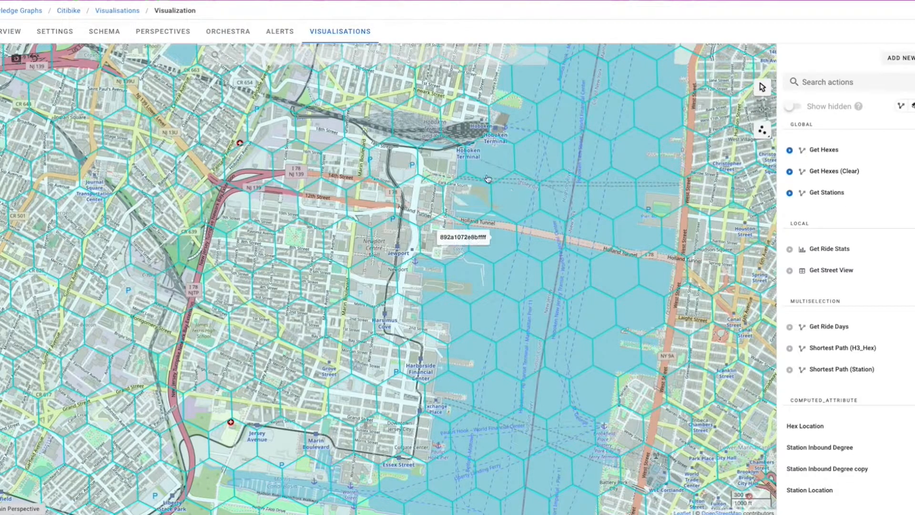
{"action": "left_click_drag", "start_coordinate": [496, 230], "coordinate": [547, 214]}
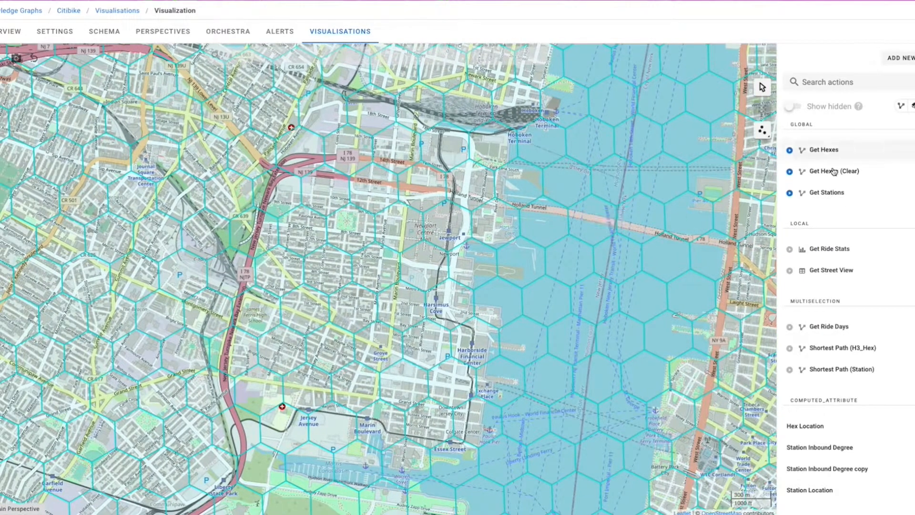
{"action": "left_click", "coordinate": [789, 152]}
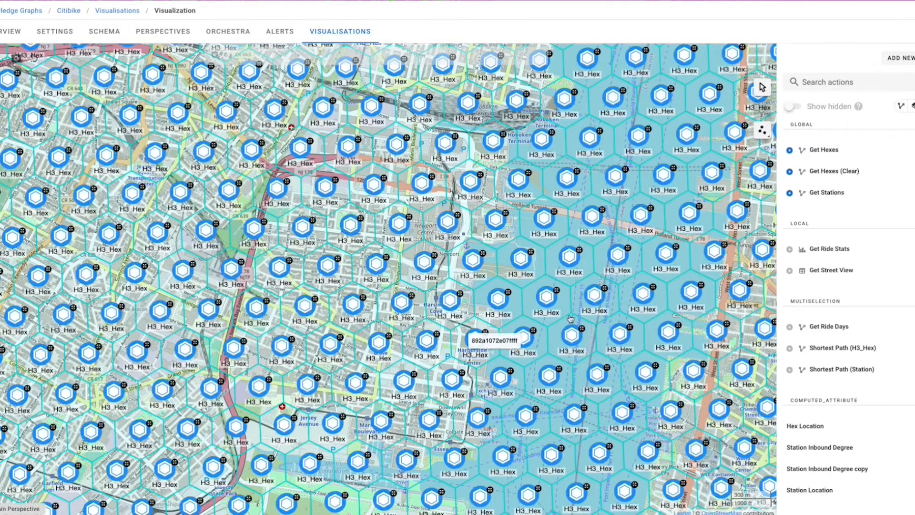
Step: Select the block of H3_Hex nodes over downtown Jersey City and expand them to their stations, then clear that selection
{"action": "left_click_drag", "start_coordinate": [493, 415], "coordinate": [428, 352]}
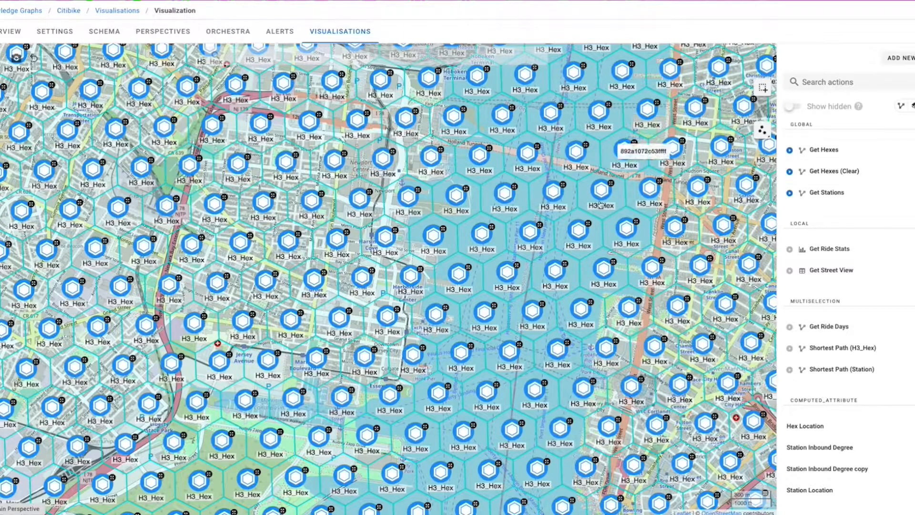
{"action": "left_click_drag", "start_coordinate": [418, 383], "coordinate": [202, 193]}
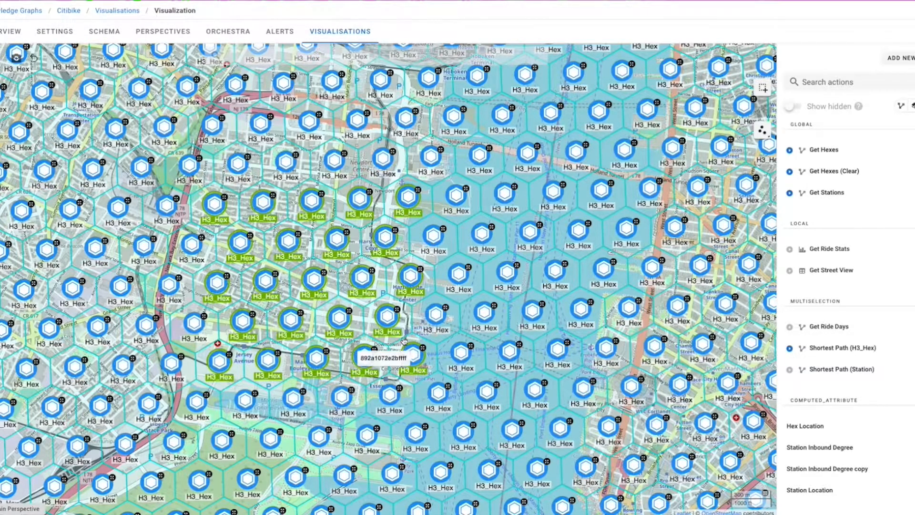
{"action": "right_click", "coordinate": [410, 277]}
{"action": "mouse_move", "coordinate": [438, 288]}
{"action": "left_click", "coordinate": [584, 355]}
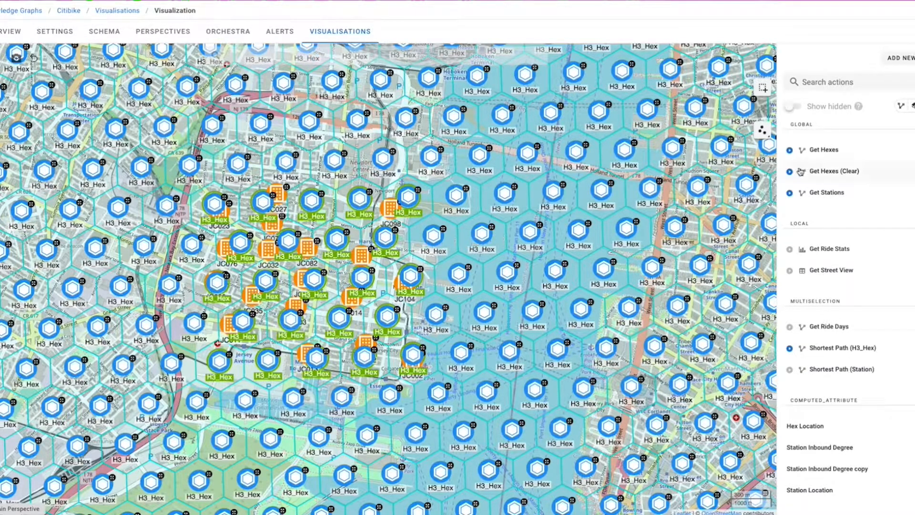
{"action": "left_click", "coordinate": [623, 113]}
{"action": "left_click", "coordinate": [527, 153]}
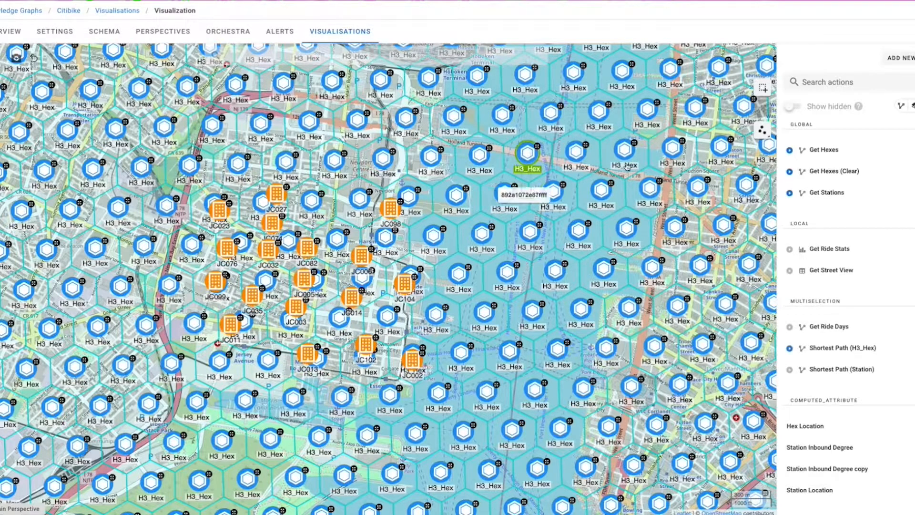
Step: Select the block of H3_Hex nodes over Hoboken and expand them to their stations
{"action": "left_click_drag", "start_coordinate": [528, 128], "coordinate": [485, 409]}
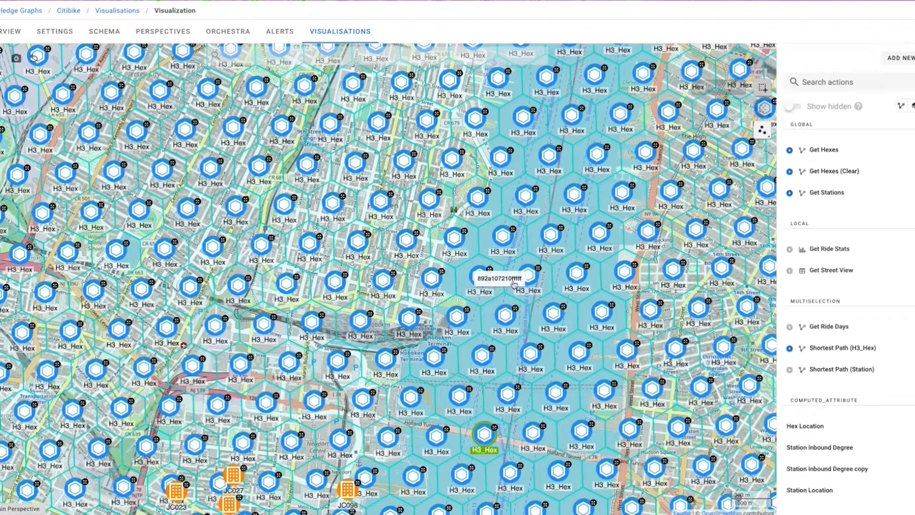
{"action": "mouse_move", "coordinate": [466, 340]}
{"action": "left_mouse_down"}
{"action": "mouse_move", "coordinate": [337, 217]}
{"action": "mouse_move", "coordinate": [305, 148]}
{"action": "mouse_move", "coordinate": [296, 173]}
{"action": "mouse_move", "coordinate": [257, 164]}
{"action": "left_mouse_up"}
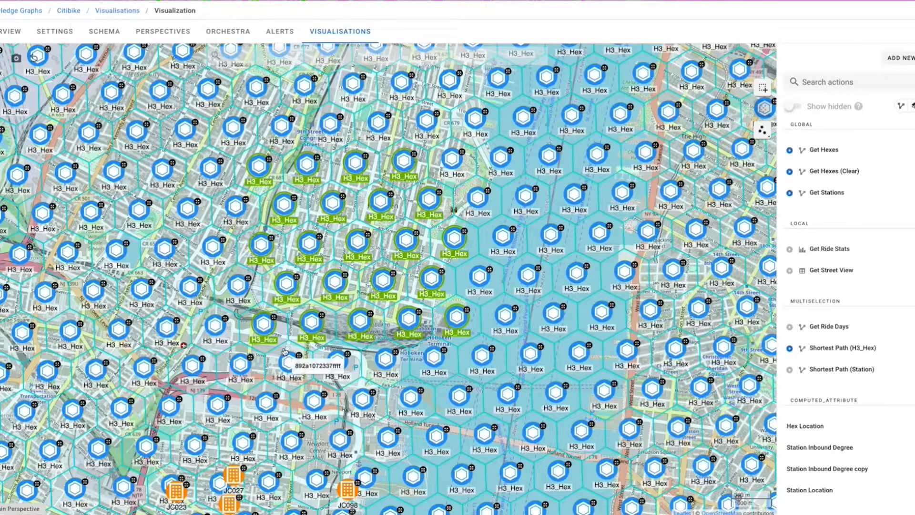
{"action": "right_click", "coordinate": [315, 320]}
{"action": "left_click", "coordinate": [465, 395]}
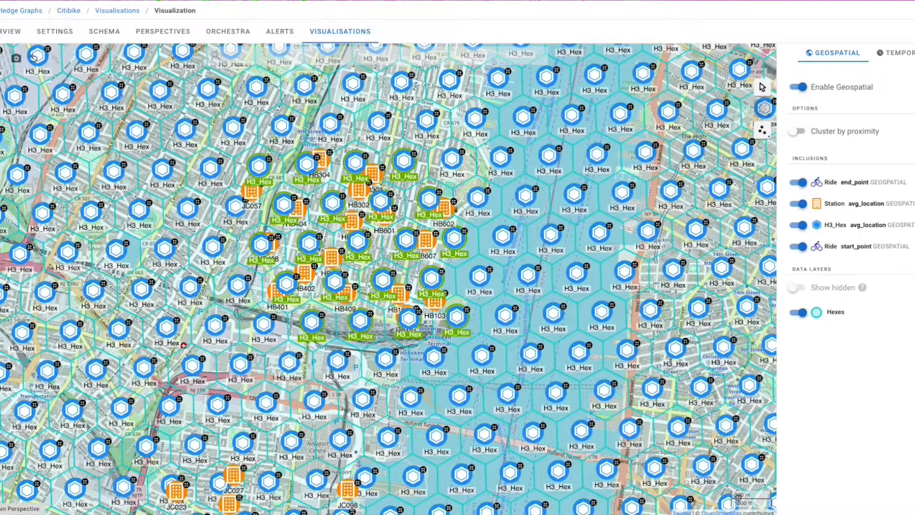
Step: Exclude the H3_Hex avg_location attribute from the geospatial view to hide the hex nodes
{"action": "left_click", "coordinate": [798, 227]}
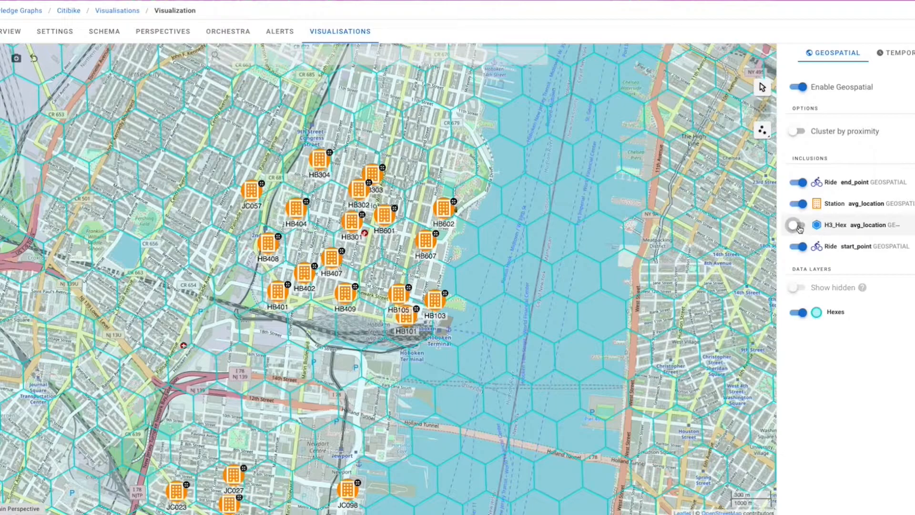
{"action": "left_click", "coordinate": [795, 228]}
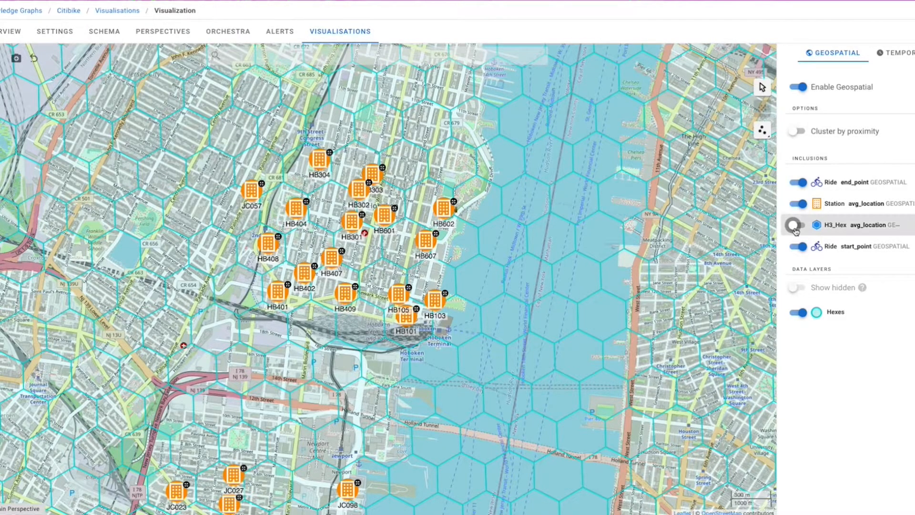
{"action": "left_click", "coordinate": [796, 232]}
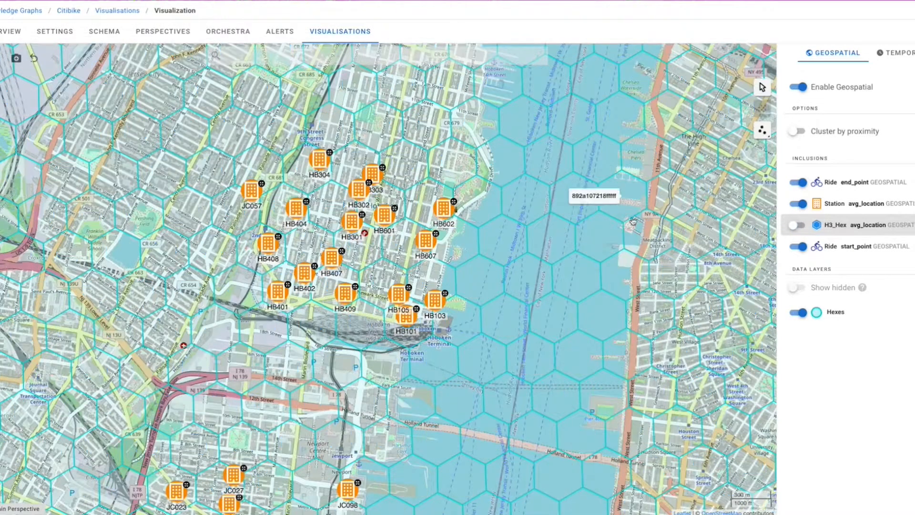
Step: Include the H3_Hex avg_location attribute again, select all the H3_Hex nodes and delete them from the map
{"action": "left_click", "coordinate": [549, 236]}
{"action": "key", "text": "ctrl+shift+a"}
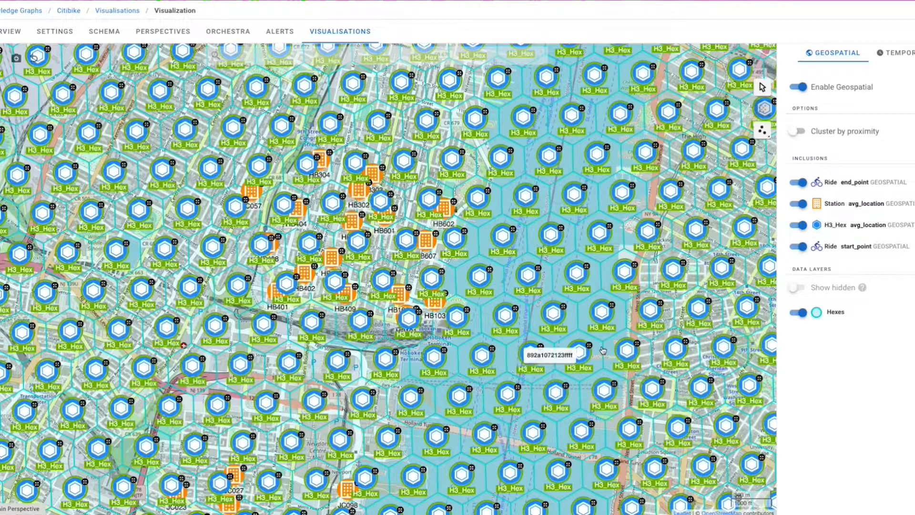
{"action": "key", "text": "Delete"}
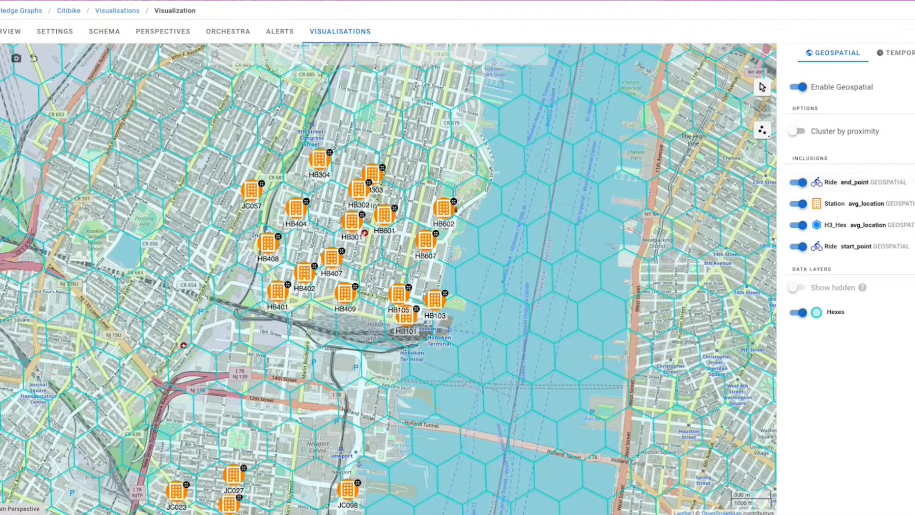
Step: Examine the bike stations across downtown Jersey City and Hoboken on the map
{"action": "left_click", "coordinate": [762, 87]}
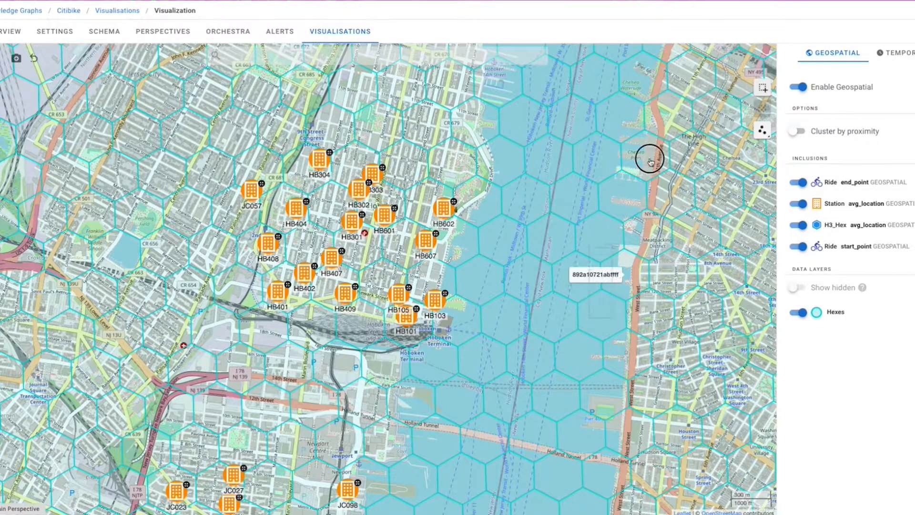
{"action": "left_click", "coordinate": [762, 87]}
{"action": "left_click_drag", "start_coordinate": [522, 301], "coordinate": [586, 55]}
{"action": "left_click_drag", "start_coordinate": [478, 292], "coordinate": [524, 255]}
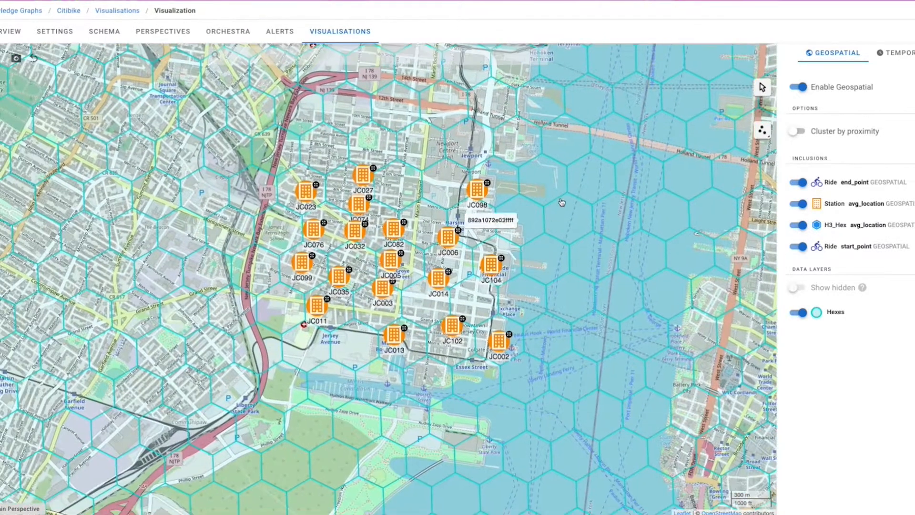
{"action": "left_click_drag", "start_coordinate": [482, 187], "coordinate": [452, 264]}
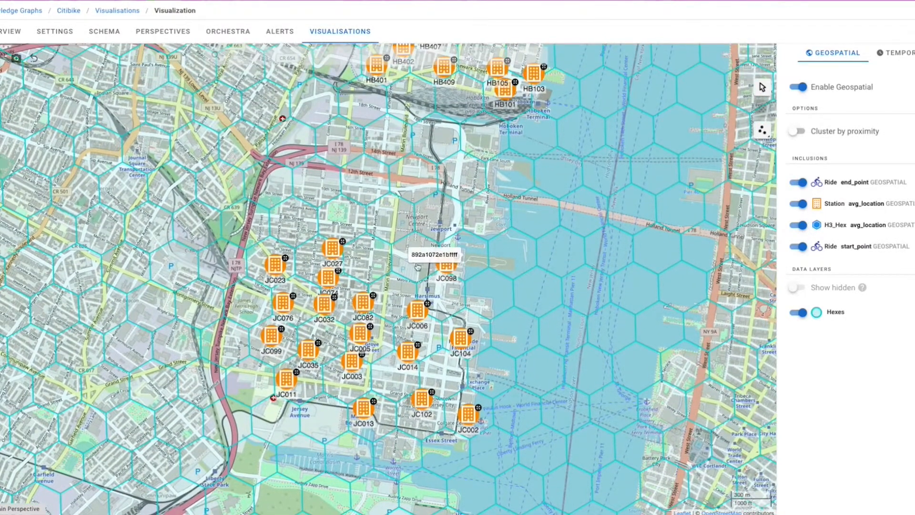
{"action": "left_click_drag", "start_coordinate": [514, 245], "coordinate": [512, 222]}
{"action": "left_click_drag", "start_coordinate": [556, 147], "coordinate": [527, 303]}
{"action": "left_click_drag", "start_coordinate": [556, 243], "coordinate": [541, 227]}
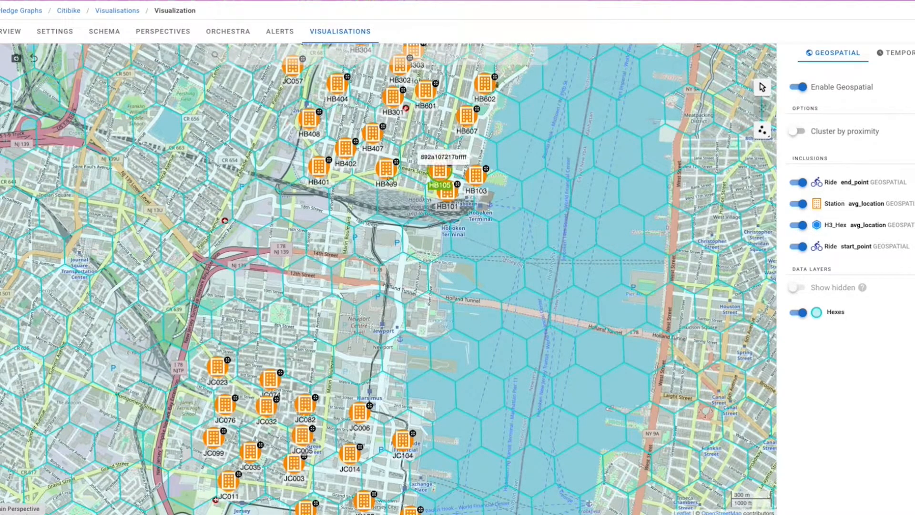
{"action": "left_click_drag", "start_coordinate": [551, 271], "coordinate": [555, 380]}
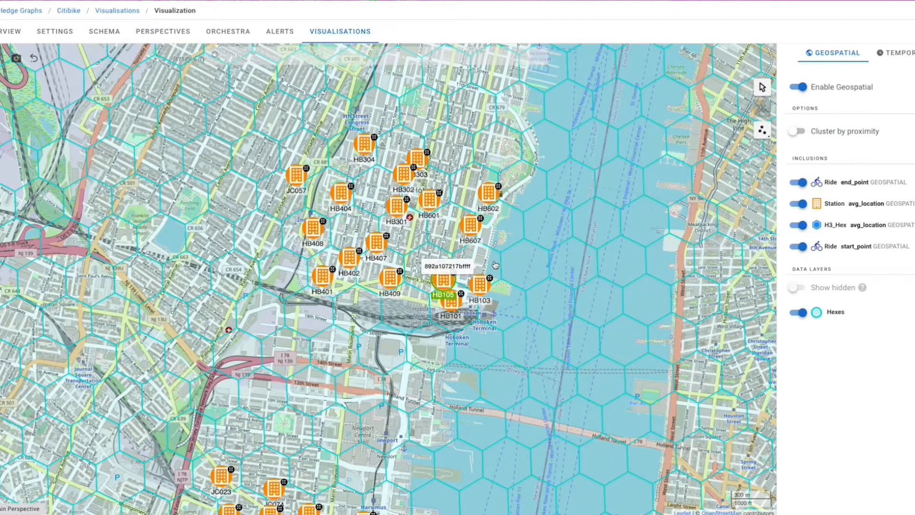
Step: Select all the stations and run the Get Ride Days action on them to load the ride connections
{"action": "key", "text": "ctrl+a"}
{"action": "right_click", "coordinate": [457, 300]}
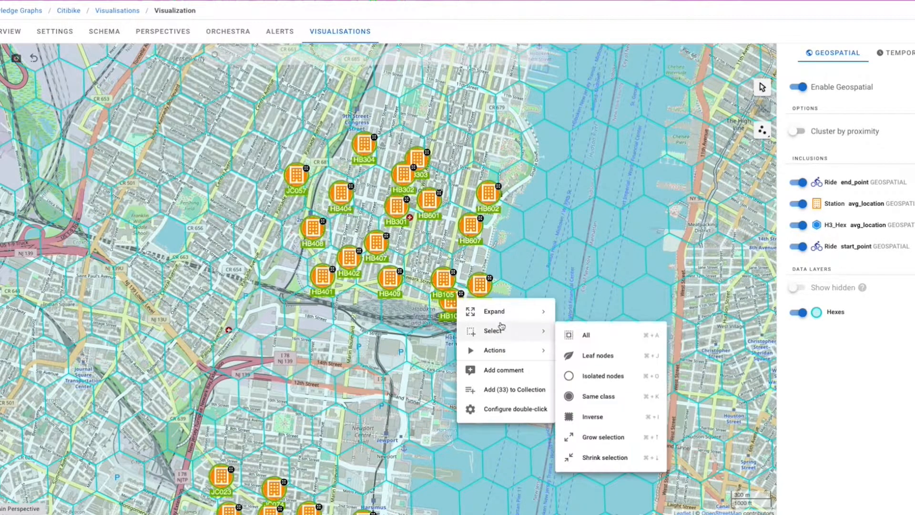
{"action": "mouse_move", "coordinate": [507, 351]}
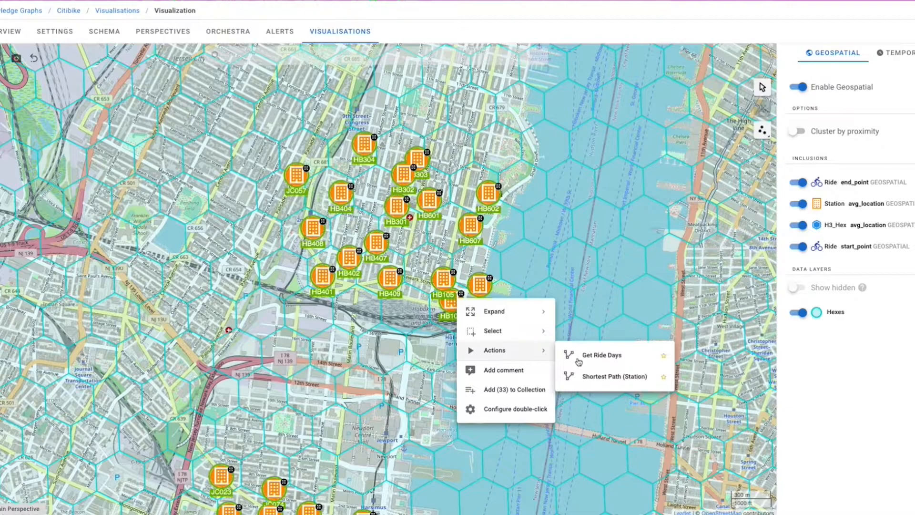
{"action": "left_click", "coordinate": [621, 355]}
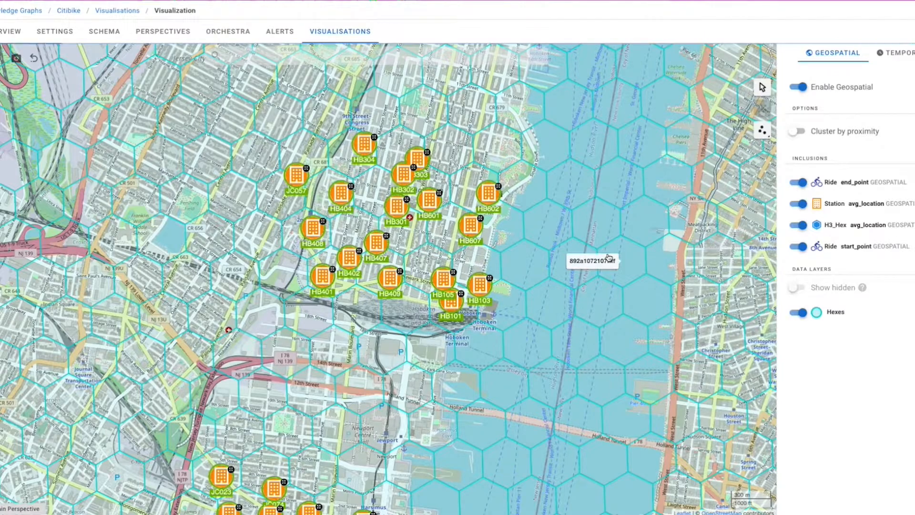
{"action": "left_click_drag", "start_coordinate": [524, 388], "coordinate": [545, 320]}
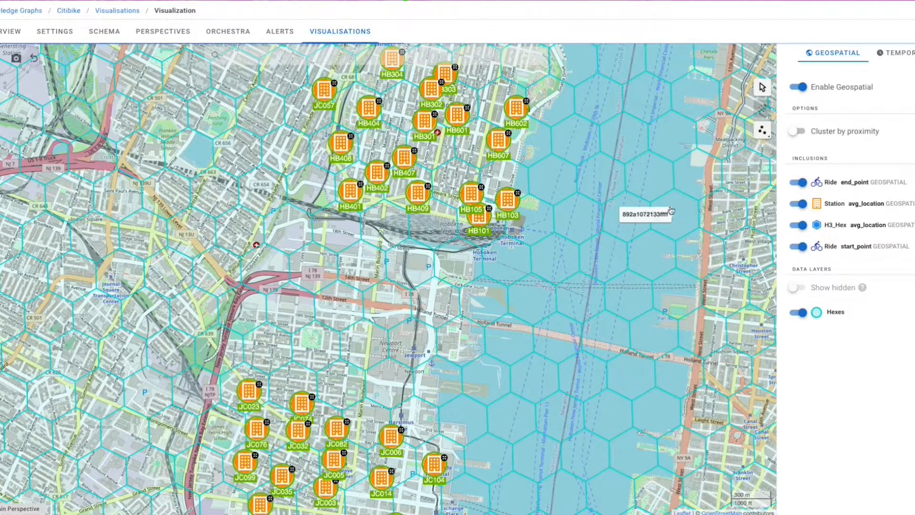
{"action": "left_click_drag", "start_coordinate": [639, 173], "coordinate": [635, 245]}
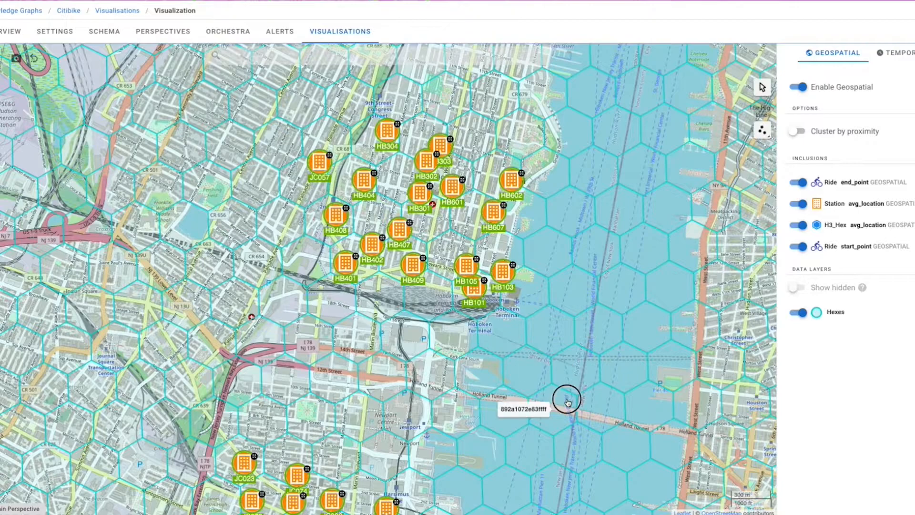
{"action": "left_click_drag", "start_coordinate": [568, 398], "coordinate": [578, 345]}
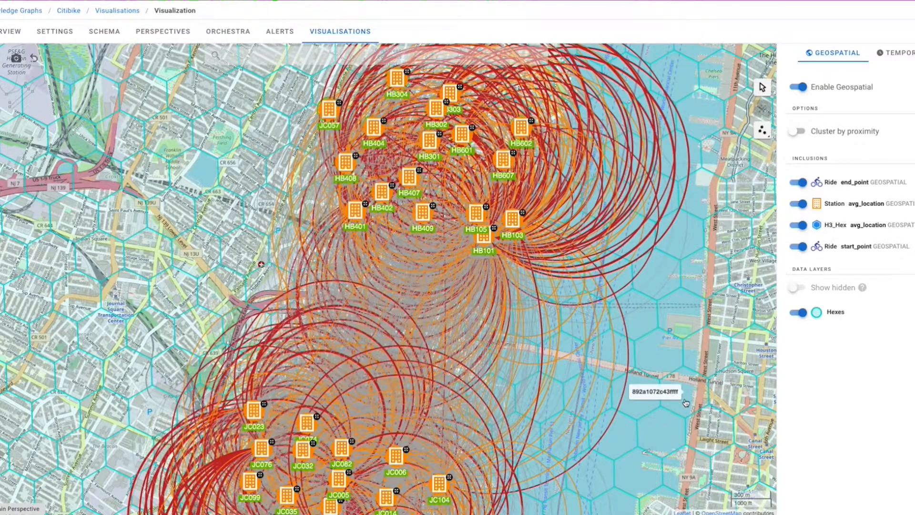
{"action": "left_click_drag", "start_coordinate": [670, 395], "coordinate": [618, 312]}
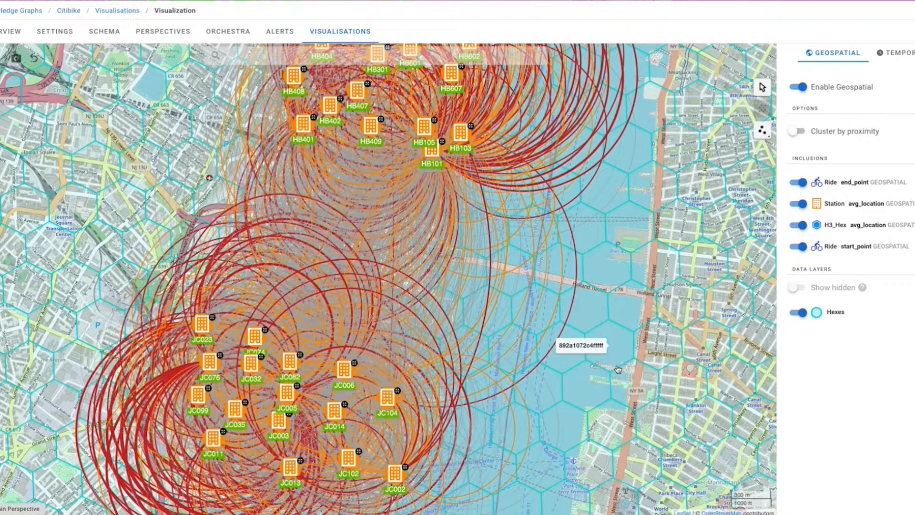
Step: Enable the timebar, then switch its time-slice off and back on with the interval at day
{"action": "left_click", "coordinate": [902, 53]}
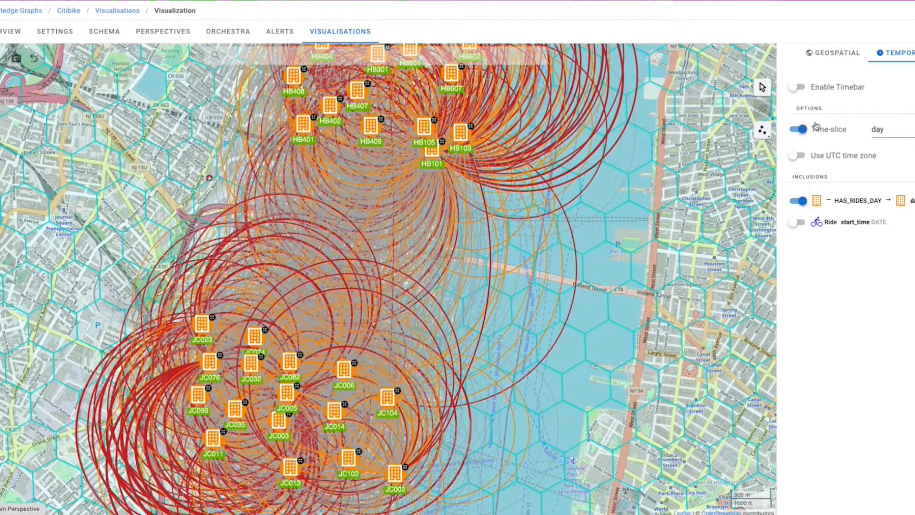
{"action": "left_click", "coordinate": [800, 90]}
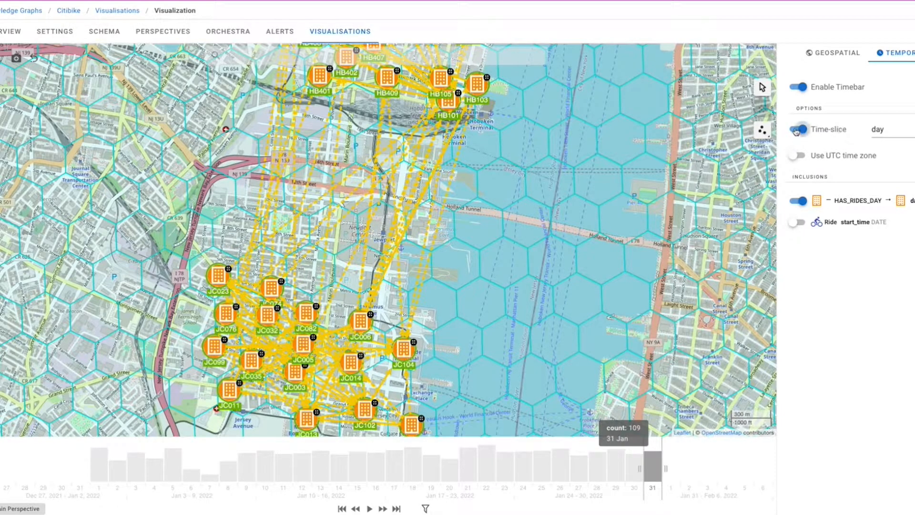
{"action": "key", "text": "space"}
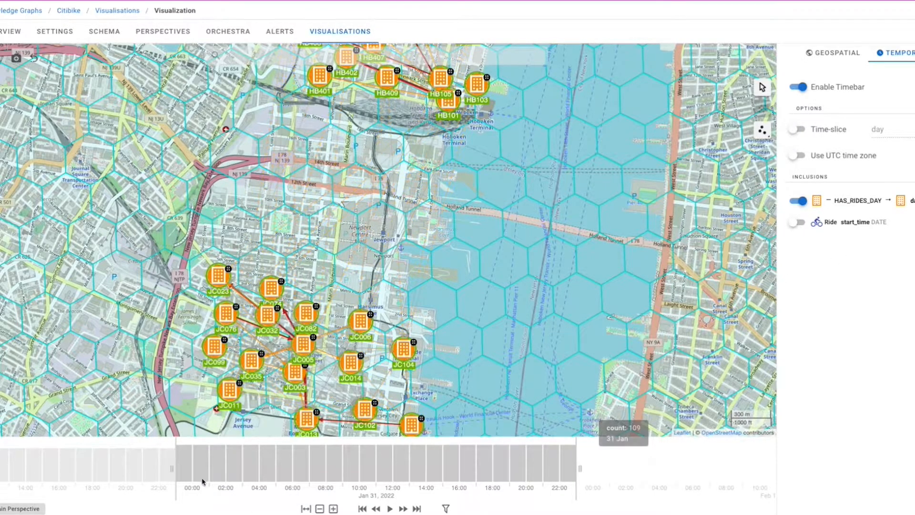
{"action": "left_click", "coordinate": [820, 127]}
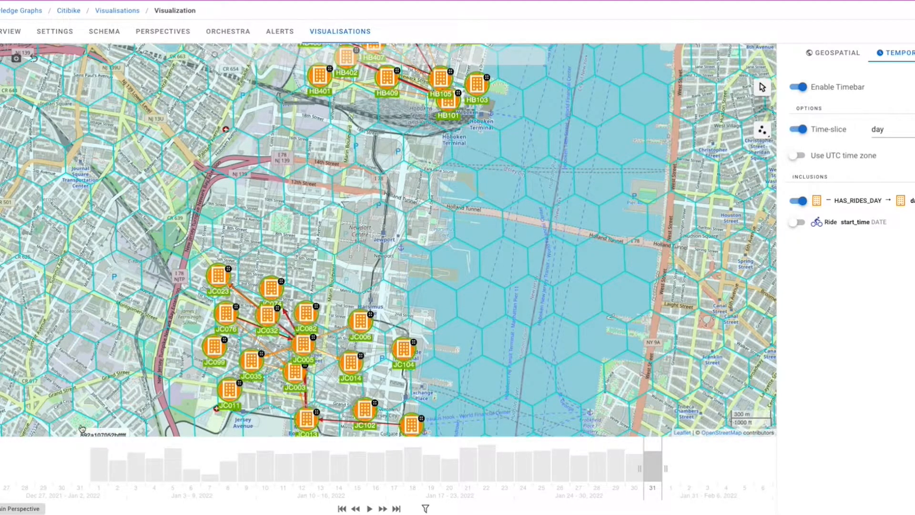
Step: Move the timebar's day slice to 1 January and clear the station selection
{"action": "left_click", "coordinate": [95, 464]}
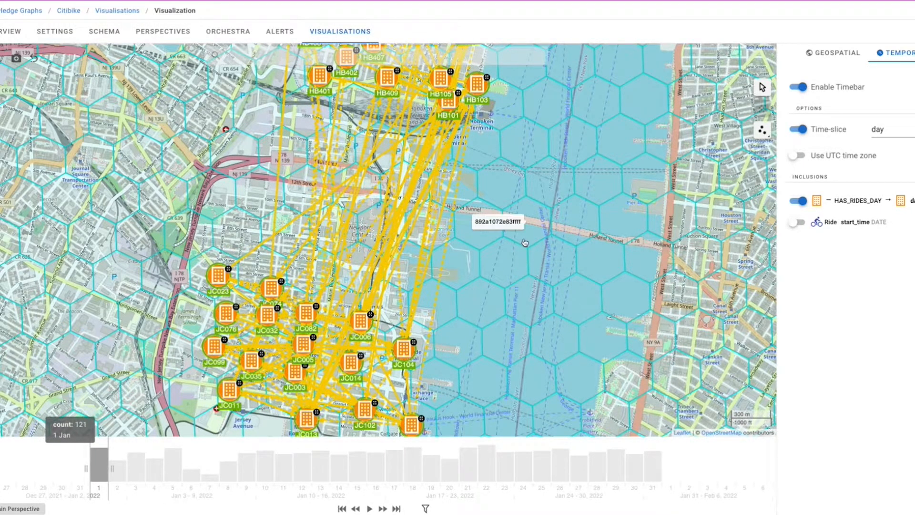
{"action": "left_click", "coordinate": [532, 329]}
Step: Examine the 1 January ride connections within and between the Jersey City and Hoboken stations
{"action": "left_click_drag", "start_coordinate": [490, 247], "coordinate": [505, 209]}
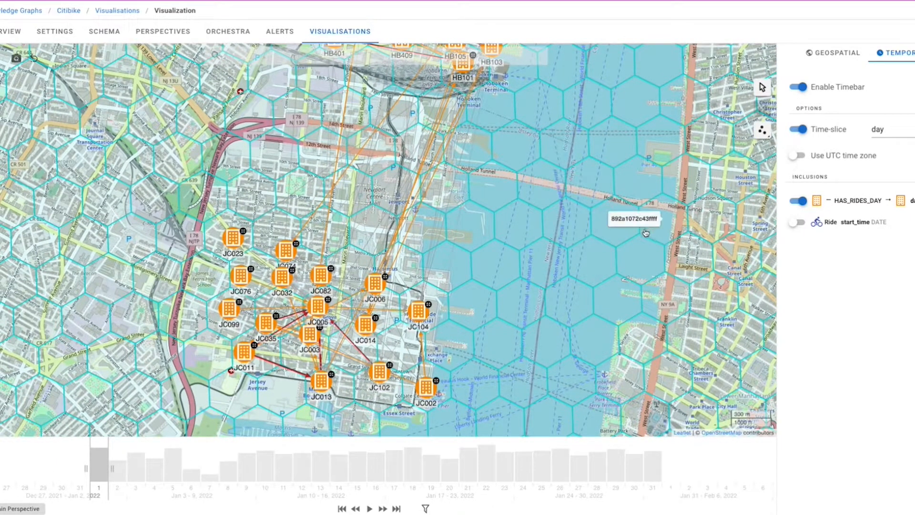
{"action": "left_click_drag", "start_coordinate": [583, 204], "coordinate": [570, 285]}
{"action": "left_click_drag", "start_coordinate": [488, 245], "coordinate": [496, 173]}
{"action": "scroll", "coordinate": [457, 130], "scroll_direction": "up", "scroll_amount": 2}
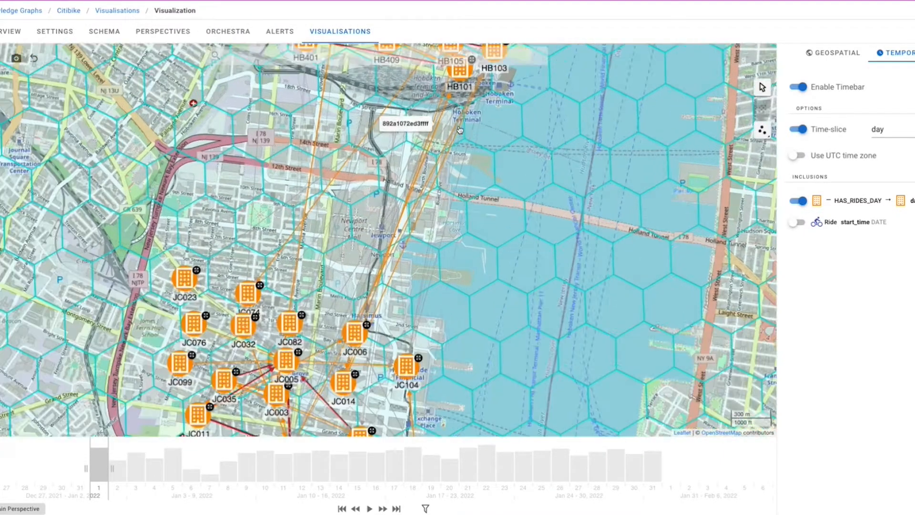
{"action": "left_click_drag", "start_coordinate": [461, 299], "coordinate": [487, 214]}
{"action": "left_click_drag", "start_coordinate": [486, 286], "coordinate": [524, 212]}
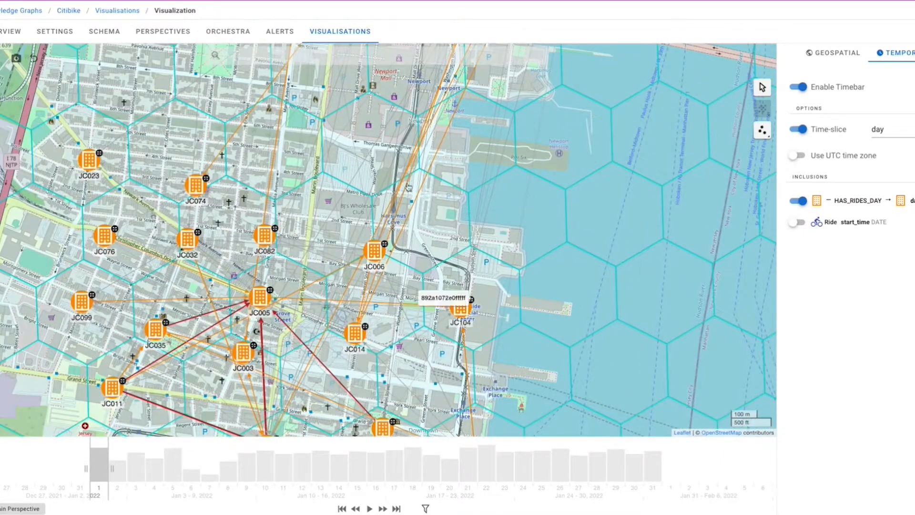
{"action": "scroll", "coordinate": [544, 142], "scroll_direction": "down", "scroll_amount": 2}
{"action": "left_click_drag", "start_coordinate": [544, 138], "coordinate": [479, 265]}
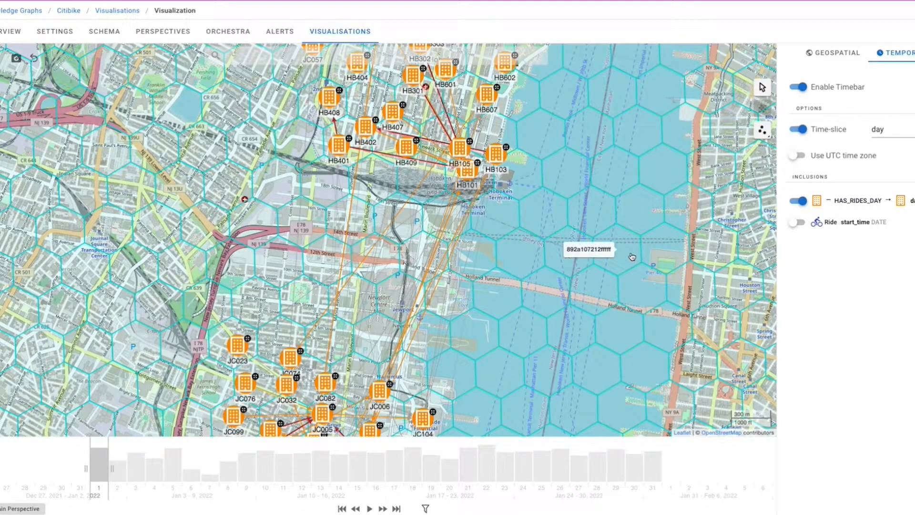
Step: Play the timebar day by day, pause it on 16 January and examine the ride connections around station HB101
{"action": "left_click", "coordinate": [370, 508]}
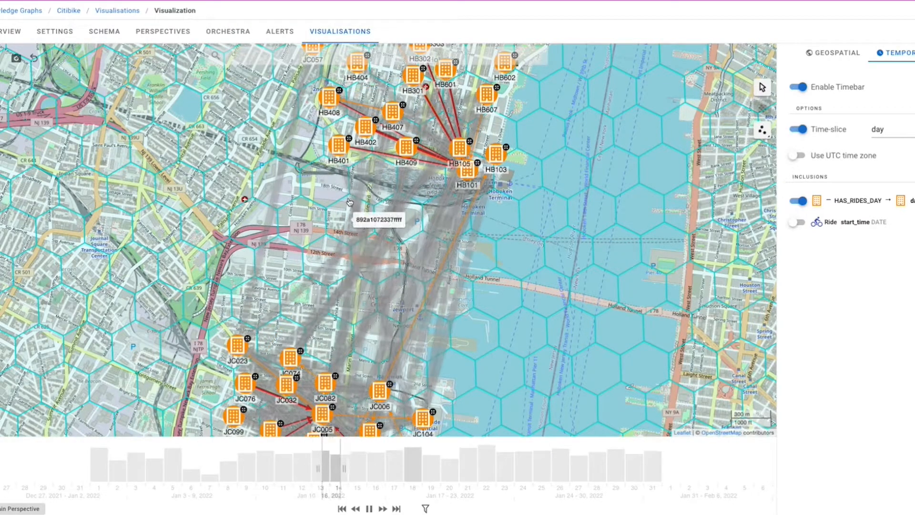
{"action": "left_click", "coordinate": [369, 508]}
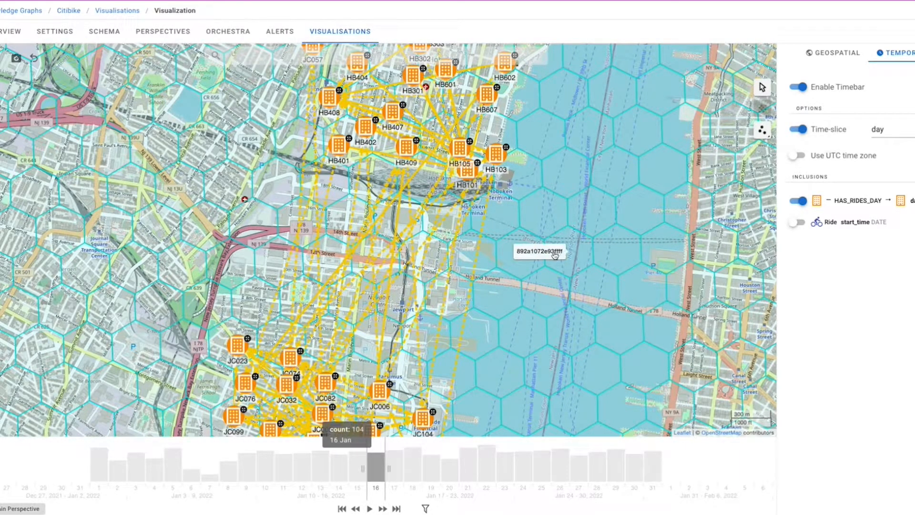
{"action": "left_click_drag", "start_coordinate": [608, 195], "coordinate": [547, 263]}
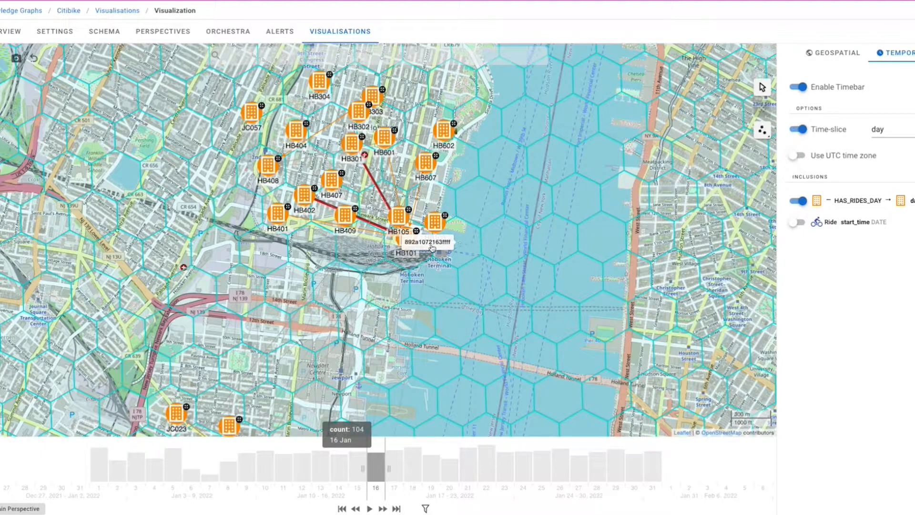
{"action": "scroll", "coordinate": [476, 305], "scroll_direction": "up", "scroll_amount": 2}
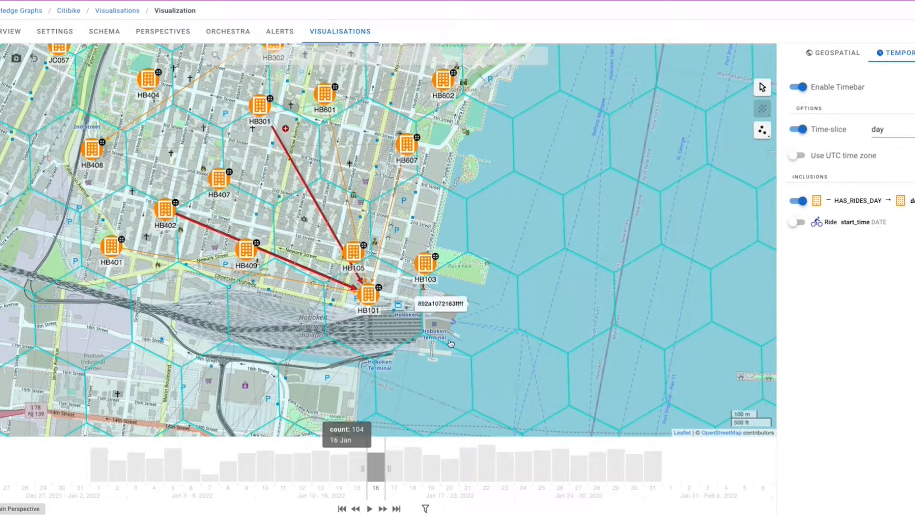
{"action": "scroll", "coordinate": [588, 322], "scroll_direction": "down", "scroll_amount": 3}
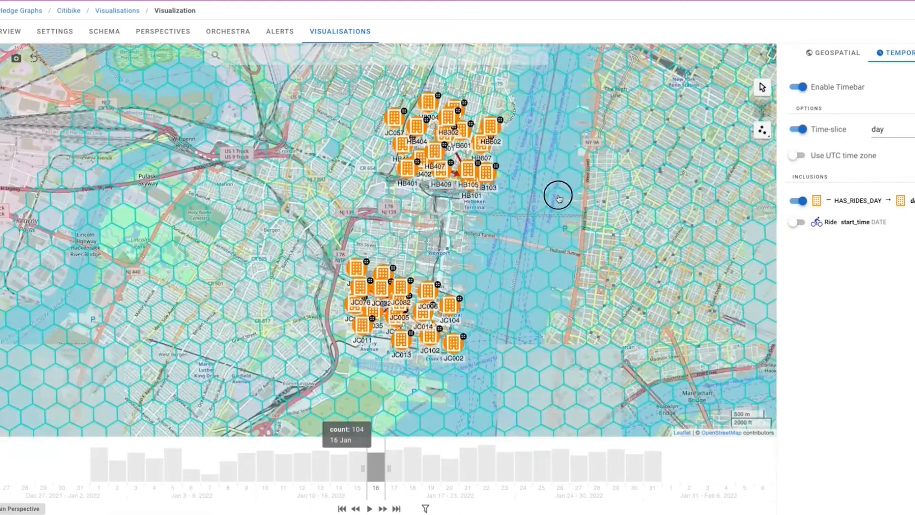
{"action": "left_click_drag", "start_coordinate": [556, 195], "coordinate": [519, 267]}
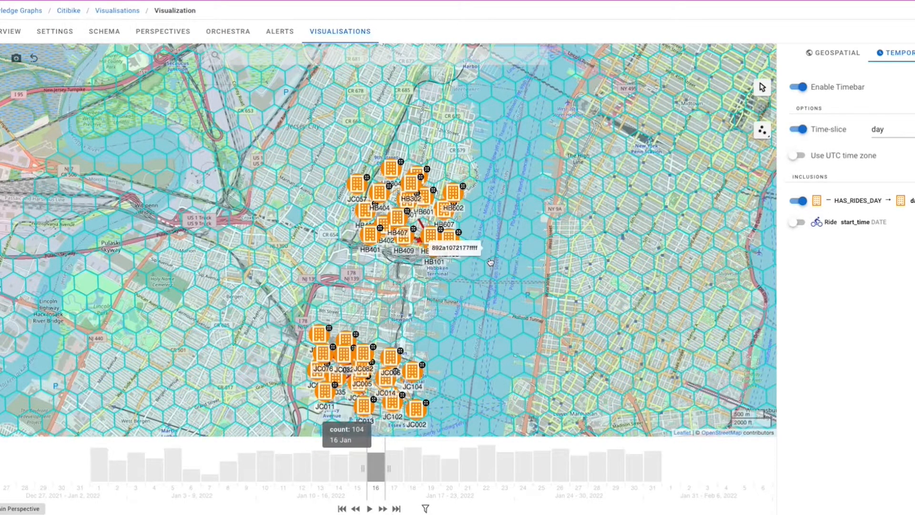
{"action": "scroll", "coordinate": [520, 267], "scroll_direction": "up", "scroll_amount": 3}
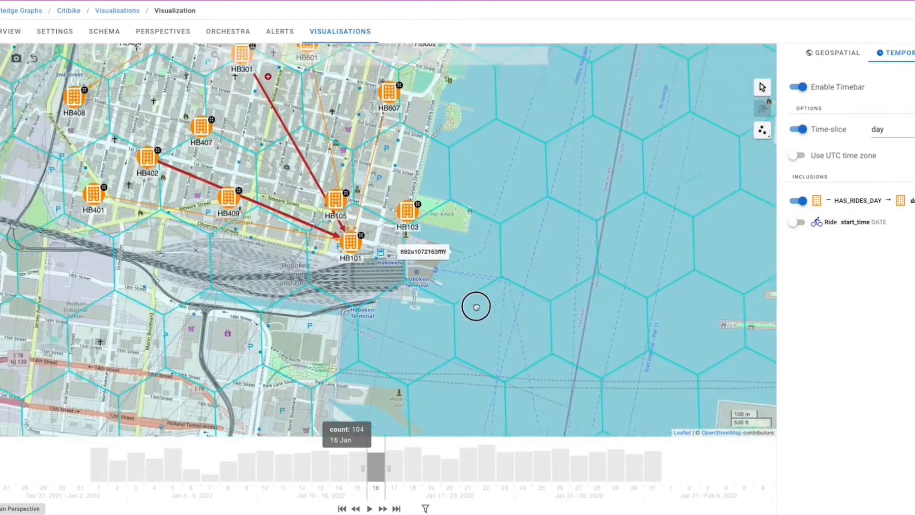
{"action": "left_click_drag", "start_coordinate": [476, 307], "coordinate": [515, 355]}
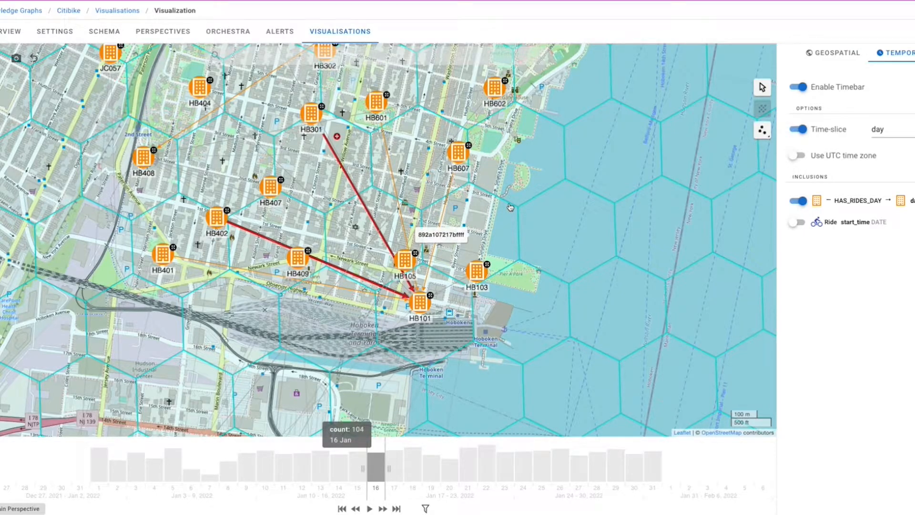
Step: Run the Get Ride Stats action on station HB101 to view its hourly start and end volumes, then close the chart
{"action": "right_click", "coordinate": [422, 299]}
{"action": "mouse_move", "coordinate": [455, 348]}
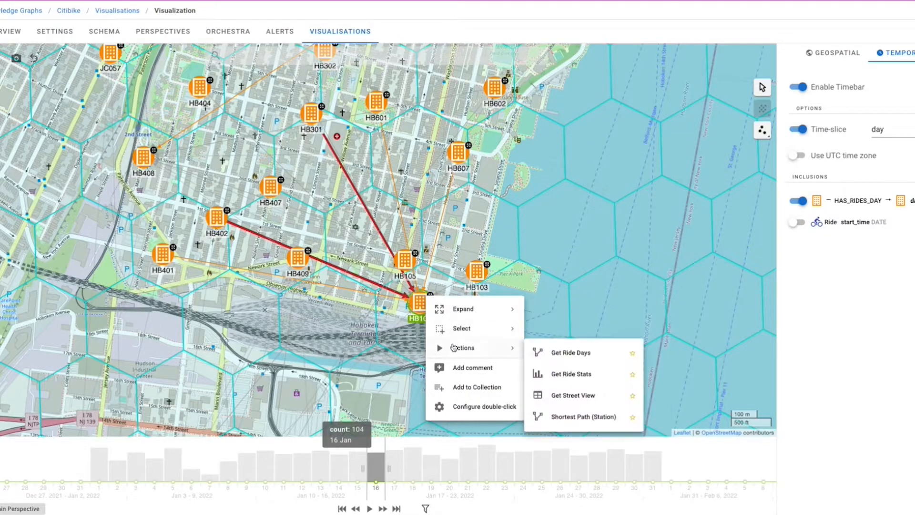
{"action": "left_click", "coordinate": [578, 376]}
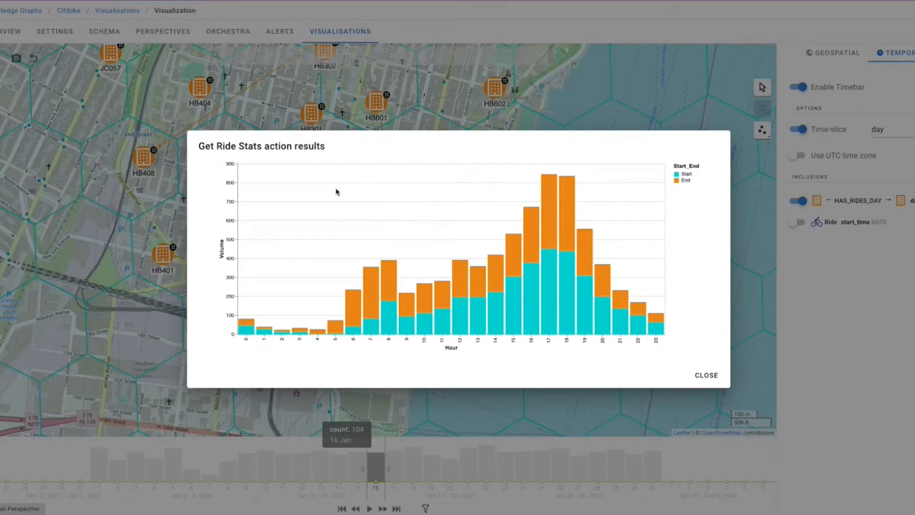
{"action": "left_click", "coordinate": [706, 376]}
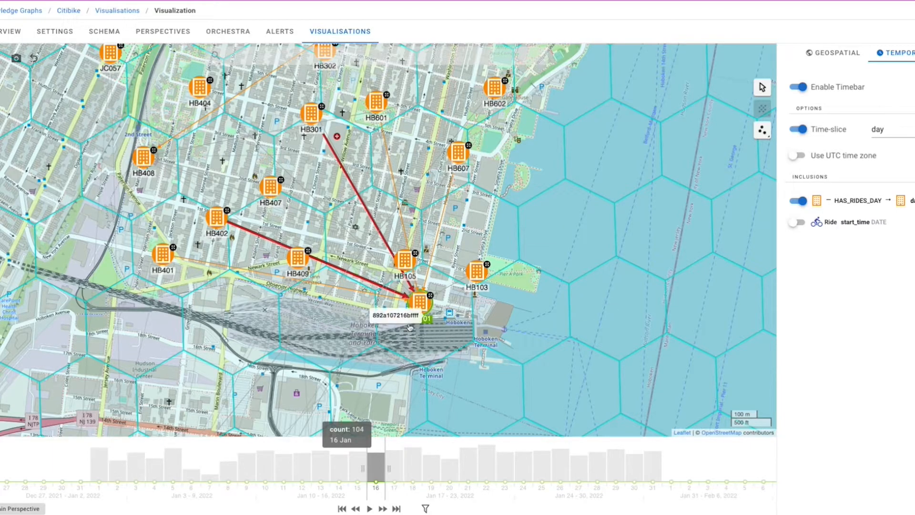
Step: Run the Get Street View action on station HB101 and take a closer look at the row of docked bikes
{"action": "right_click", "coordinate": [421, 301]}
{"action": "mouse_move", "coordinate": [450, 351]}
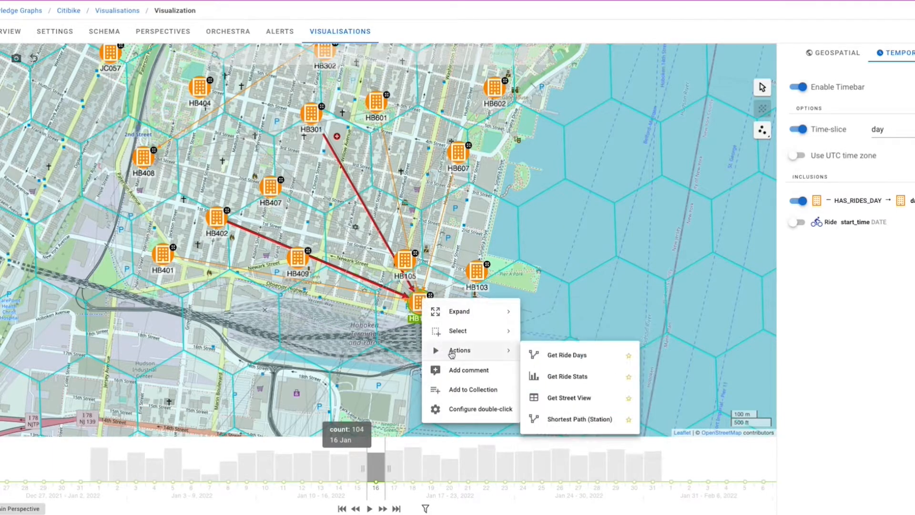
{"action": "left_click", "coordinate": [568, 398]}
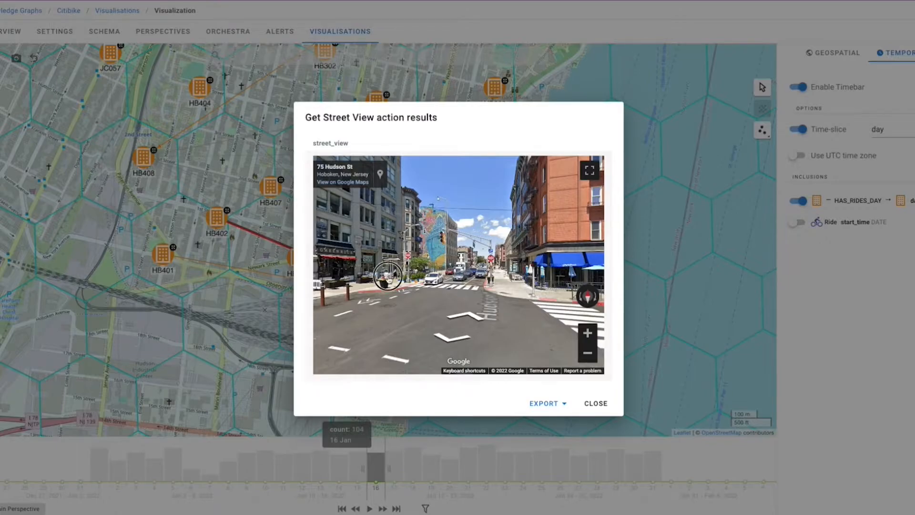
{"action": "left_click_drag", "start_coordinate": [445, 251], "coordinate": [475, 242]}
{"action": "left_click", "coordinate": [381, 238]}
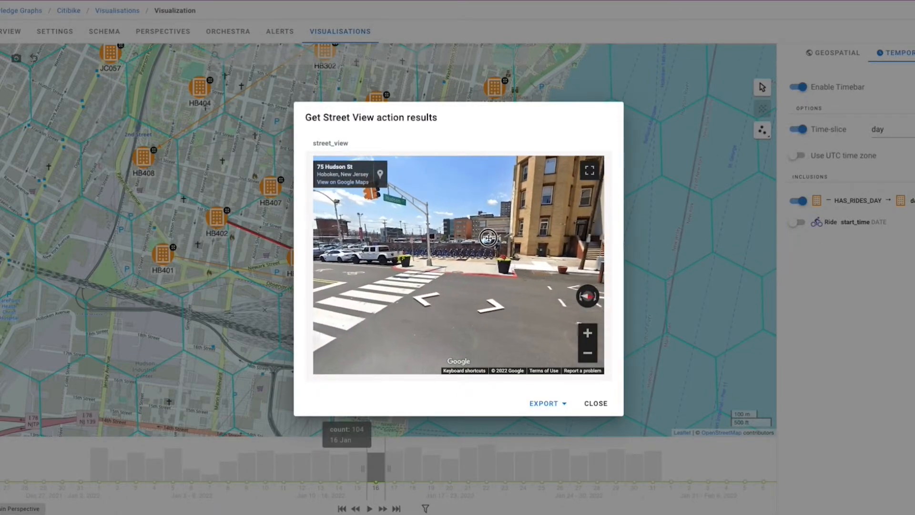
{"action": "left_click", "coordinate": [493, 276]}
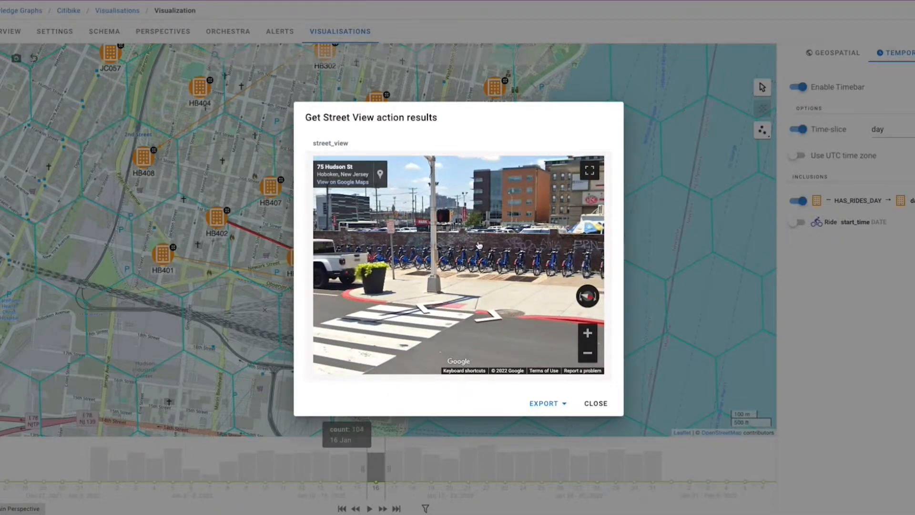
Step: Look around the street crossing and bike docks in station HB101's street view, then close the results
{"action": "left_click", "coordinate": [479, 246]}
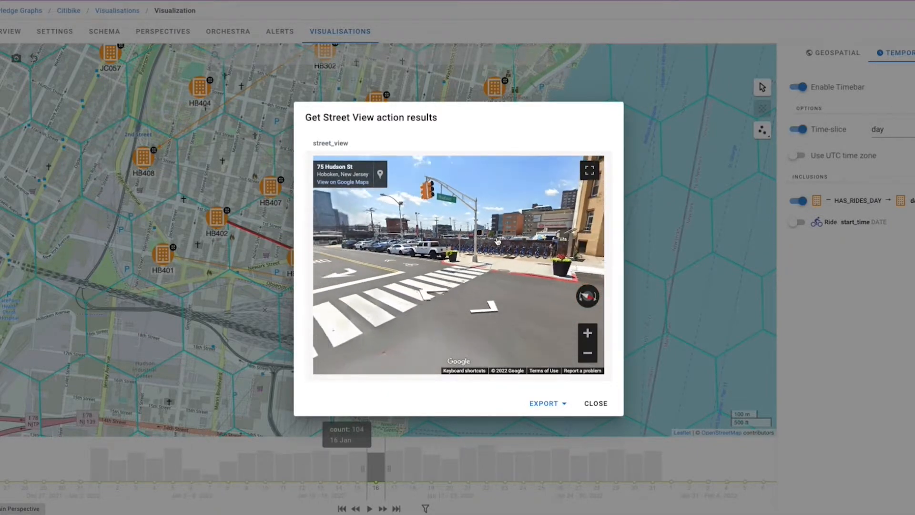
{"action": "left_click", "coordinate": [498, 243]}
{"action": "left_click_drag", "start_coordinate": [429, 203], "coordinate": [396, 199]}
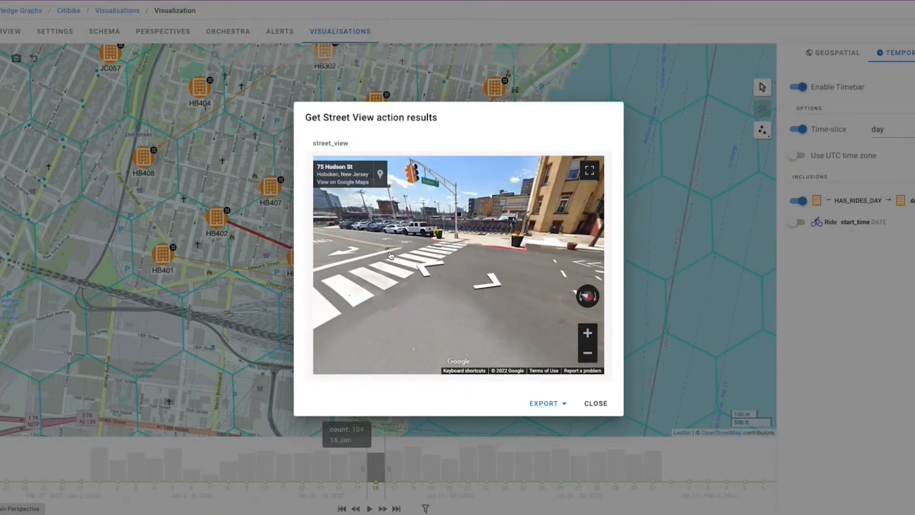
{"action": "left_click", "coordinate": [432, 249]}
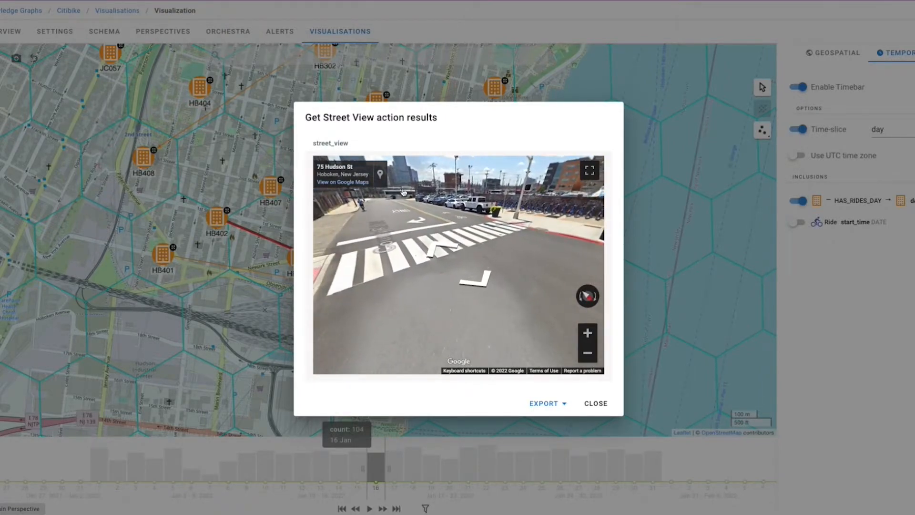
{"action": "left_click_drag", "start_coordinate": [461, 250], "coordinate": [408, 268]}
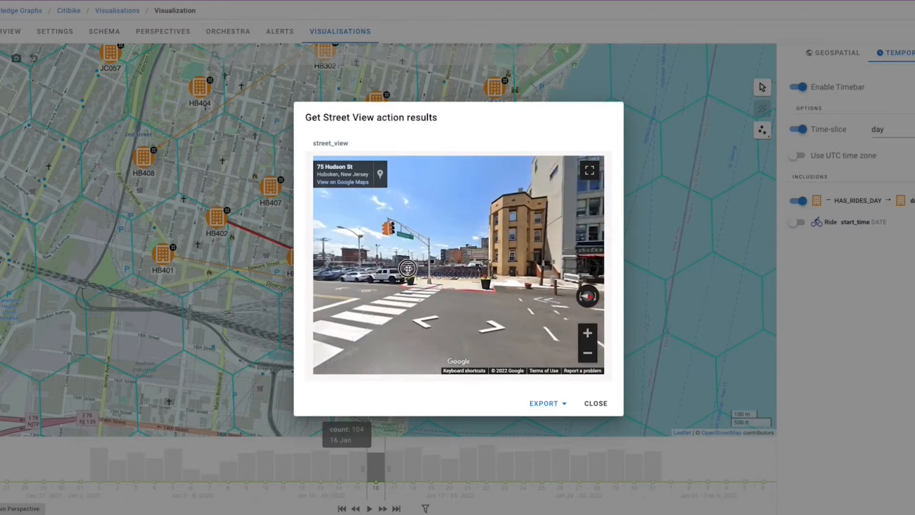
{"action": "left_click_drag", "start_coordinate": [506, 275], "coordinate": [320, 245]}
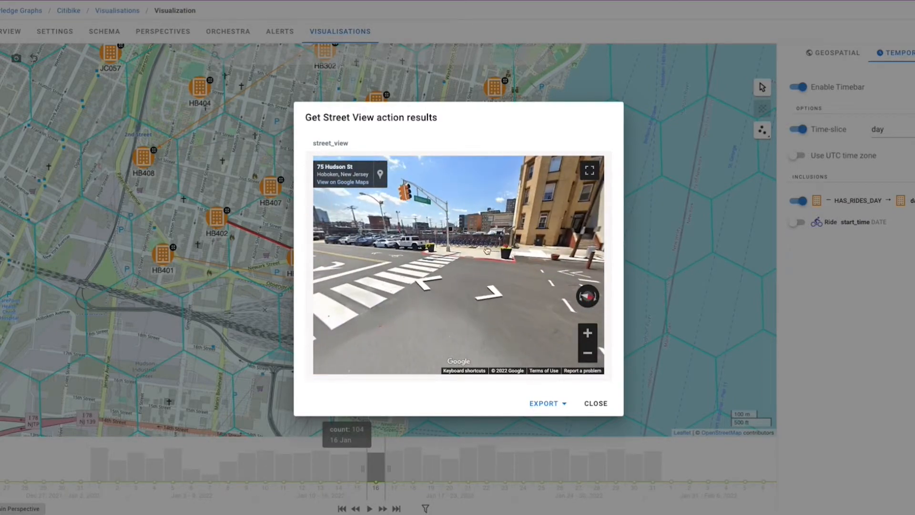
{"action": "left_click_drag", "start_coordinate": [517, 240], "coordinate": [438, 227]}
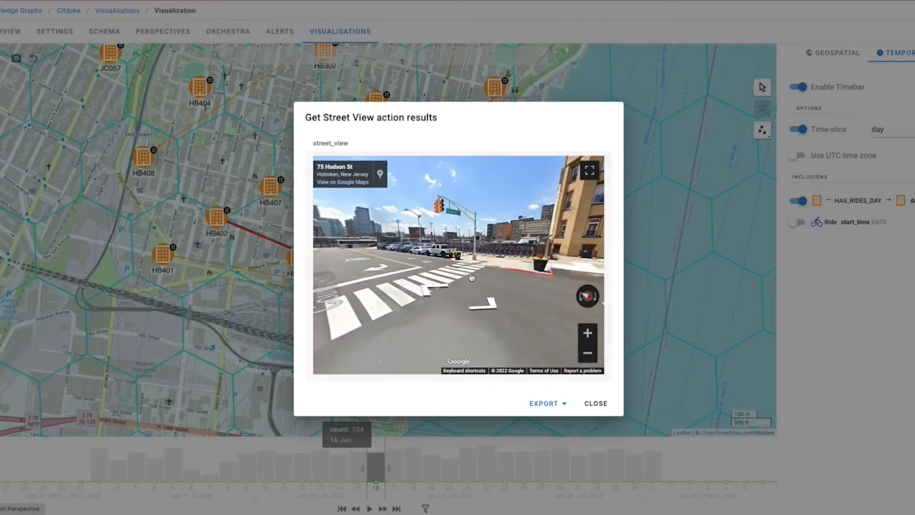
{"action": "left_click", "coordinate": [492, 283]}
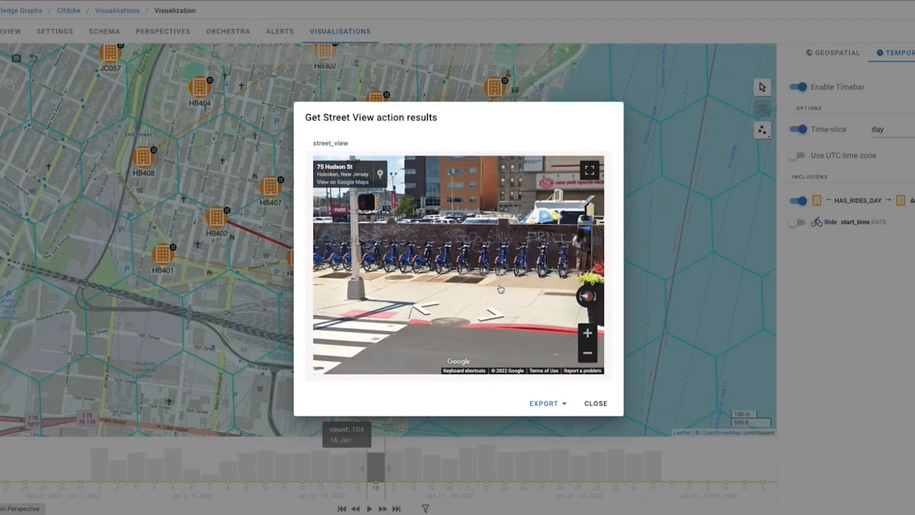
{"action": "left_click", "coordinate": [612, 405]}
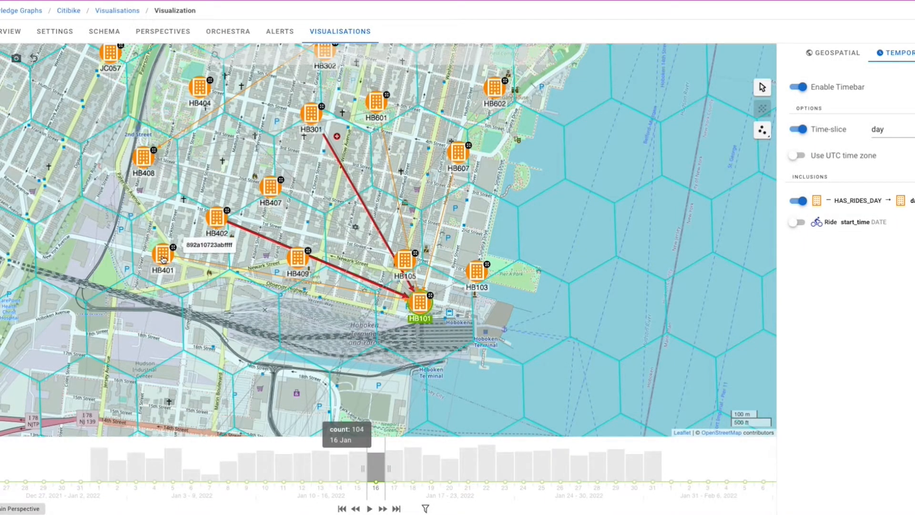
Step: Run the Get Street View action on station HB401, look around its bike docks and street, then close the results
{"action": "right_click", "coordinate": [163, 258]}
{"action": "mouse_move", "coordinate": [214, 315]}
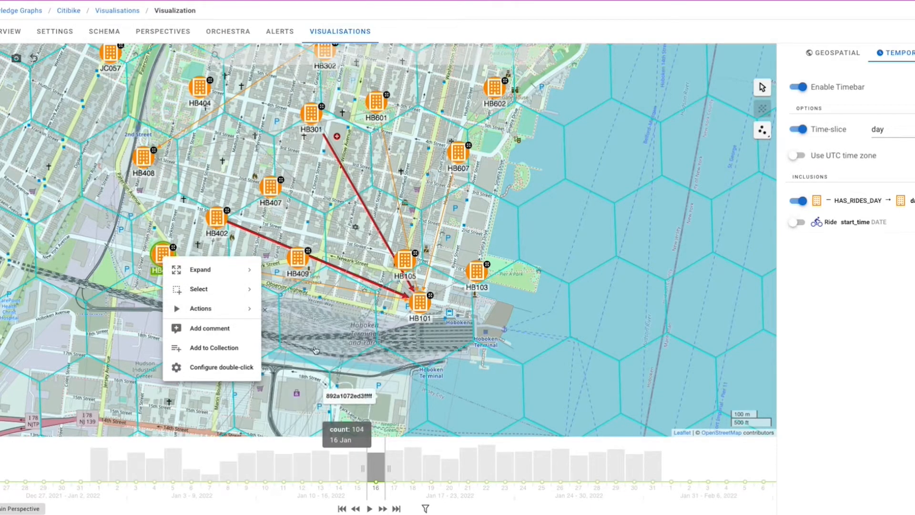
{"action": "left_click", "coordinate": [308, 359]}
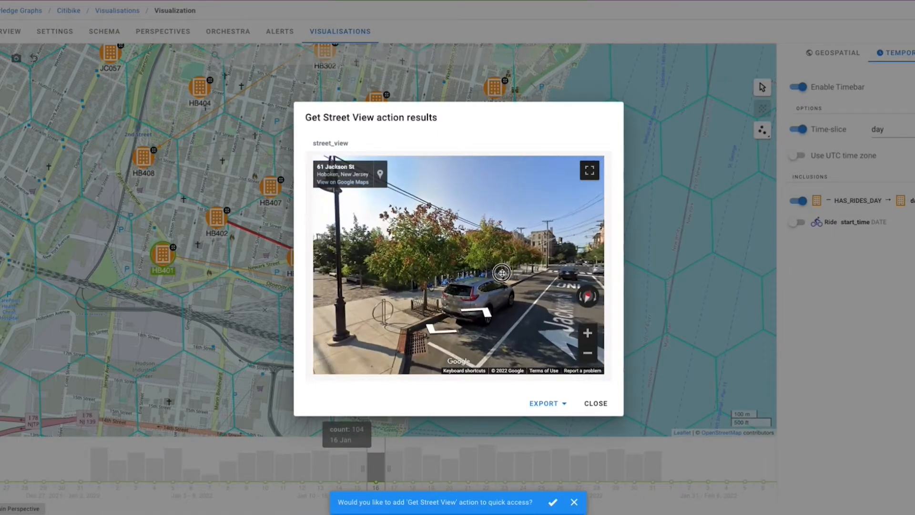
{"action": "left_click", "coordinate": [502, 273]}
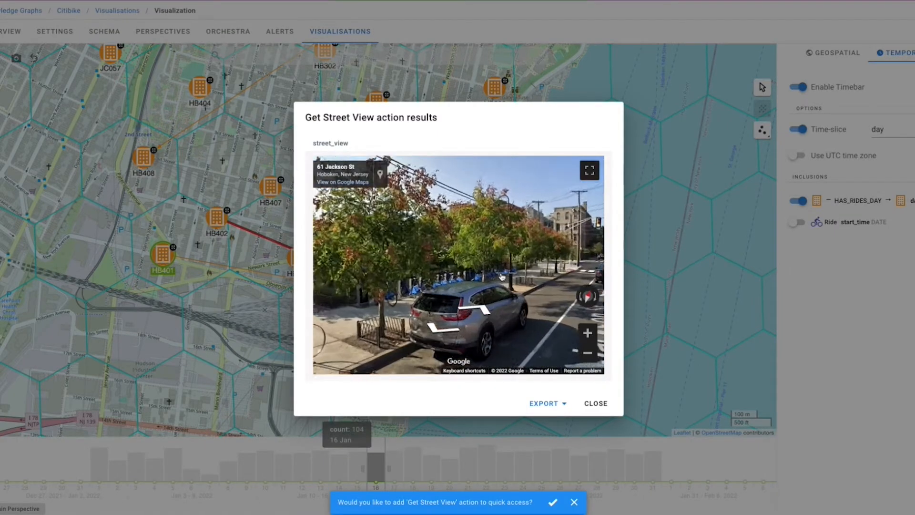
{"action": "left_click", "coordinate": [539, 275]}
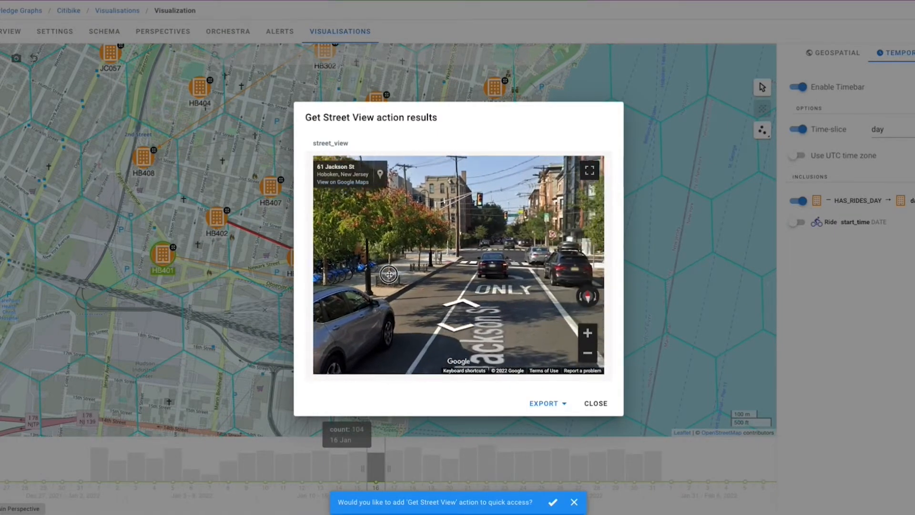
{"action": "left_click", "coordinate": [415, 219]}
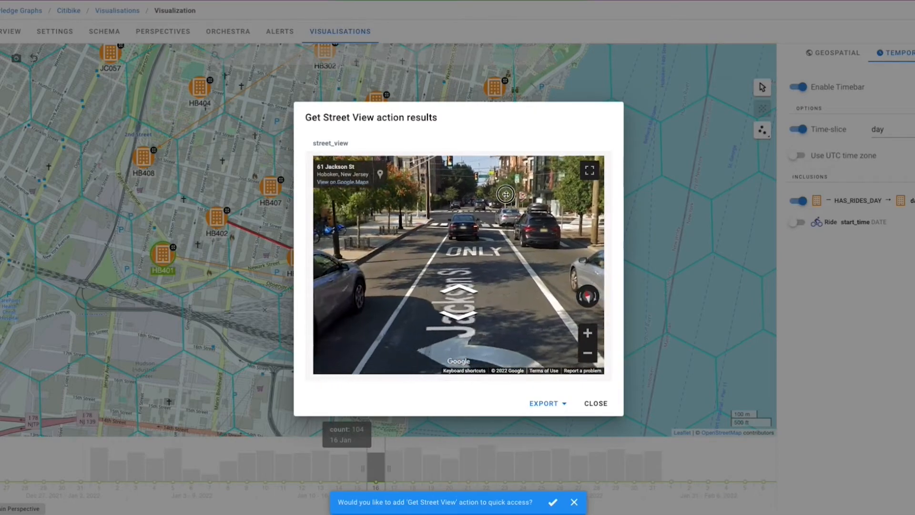
{"action": "left_click", "coordinate": [598, 408]}
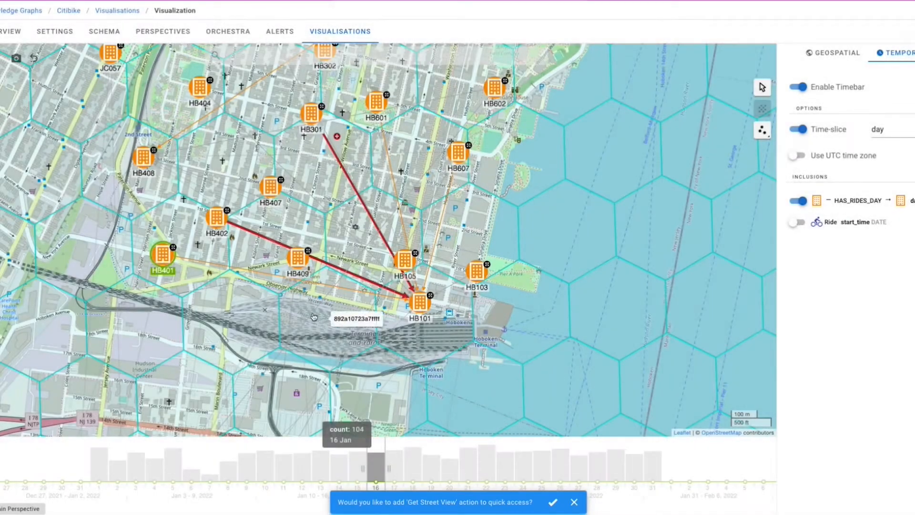
Step: Run the Get Ride Stats action on station HB401 to view its hourly start and end volumes, then close the chart
{"action": "right_click", "coordinate": [162, 257]}
{"action": "mouse_move", "coordinate": [203, 303]}
{"action": "left_click", "coordinate": [313, 337]}
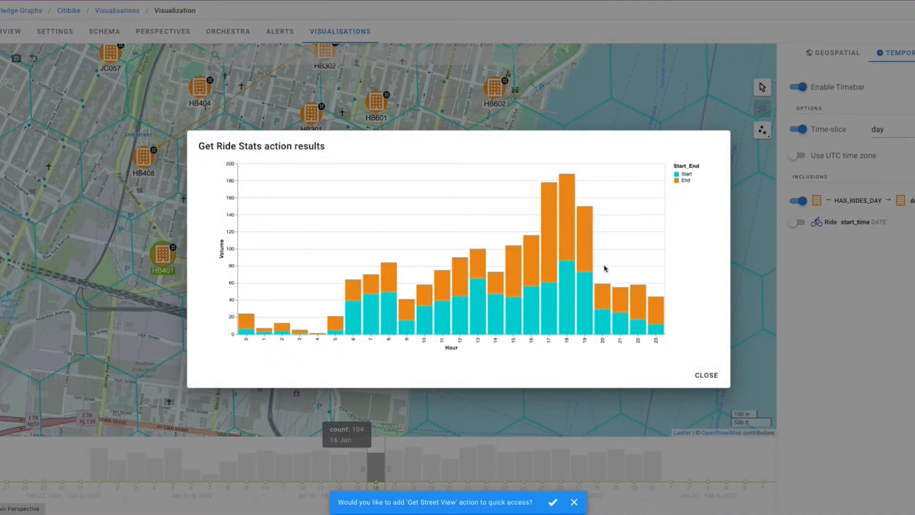
{"action": "left_click", "coordinate": [706, 375]}
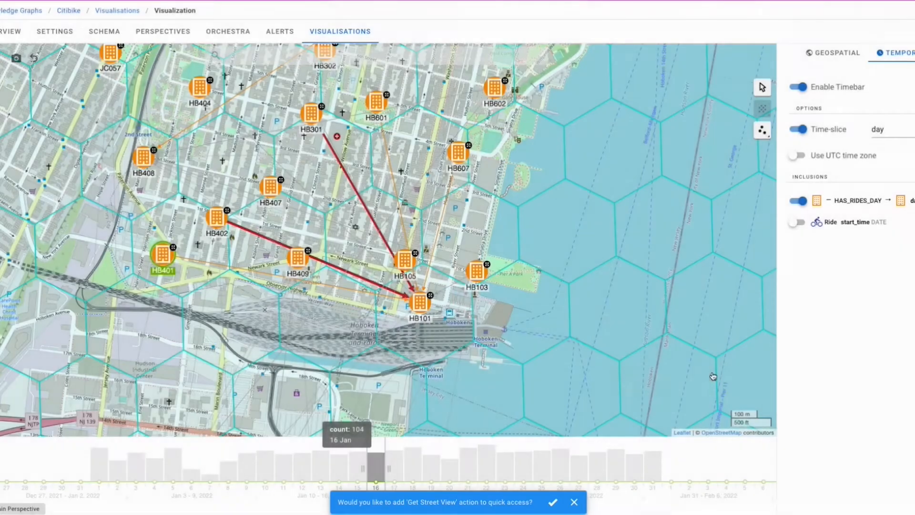
Step: Clear the station selection and dismiss the suggestion to add Get Street View to quick access
{"action": "left_click", "coordinate": [762, 88]}
{"action": "left_click_drag", "start_coordinate": [566, 301], "coordinate": [601, 190]}
{"action": "left_click", "coordinate": [762, 88]}
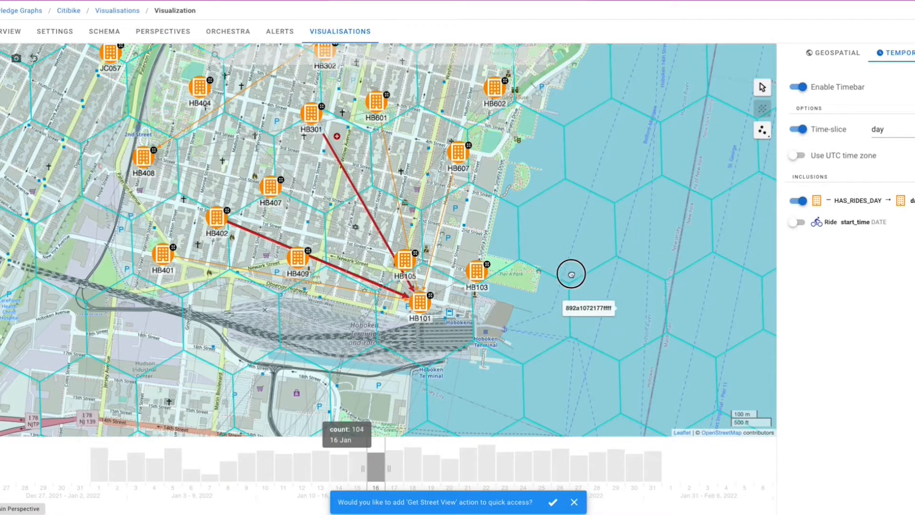
{"action": "left_click_drag", "start_coordinate": [572, 272], "coordinate": [537, 225]}
{"action": "scroll", "coordinate": [537, 226], "scroll_direction": "down", "scroll_amount": 3}
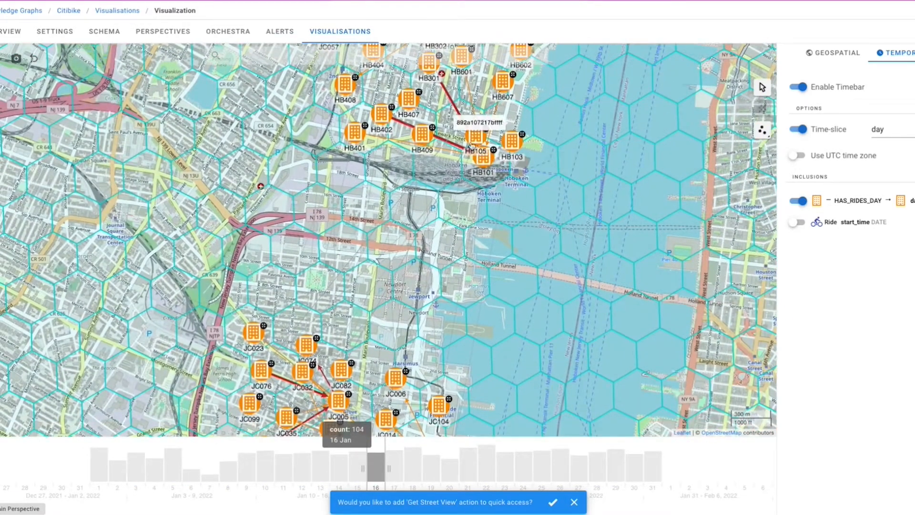
{"action": "left_click_drag", "start_coordinate": [629, 139], "coordinate": [606, 238]}
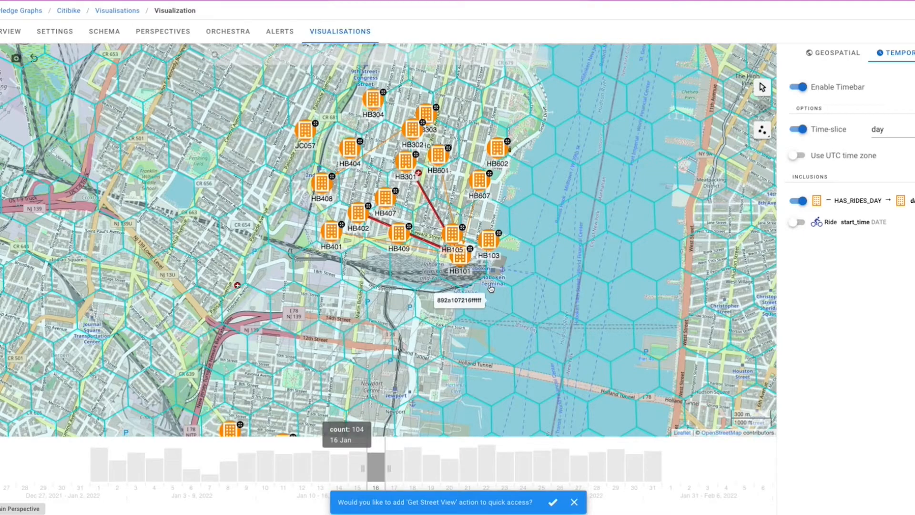
{"action": "left_click_drag", "start_coordinate": [598, 330], "coordinate": [592, 280]}
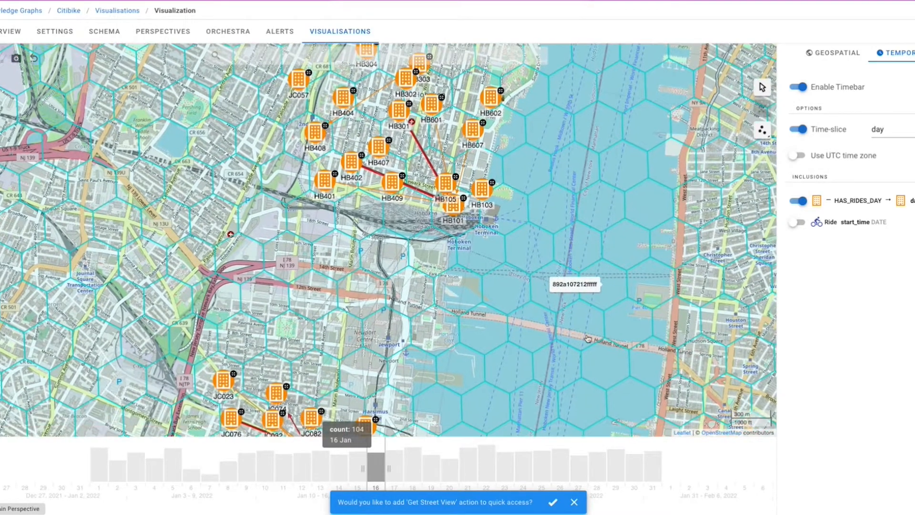
{"action": "left_click", "coordinate": [575, 502]}
{"action": "left_click_drag", "start_coordinate": [479, 265], "coordinate": [505, 235]}
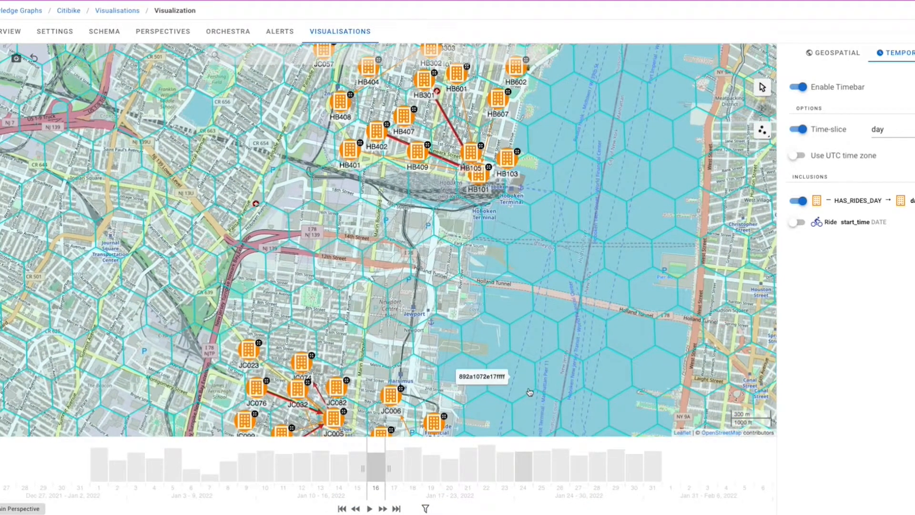
{"action": "left_click_drag", "start_coordinate": [509, 307], "coordinate": [518, 241]}
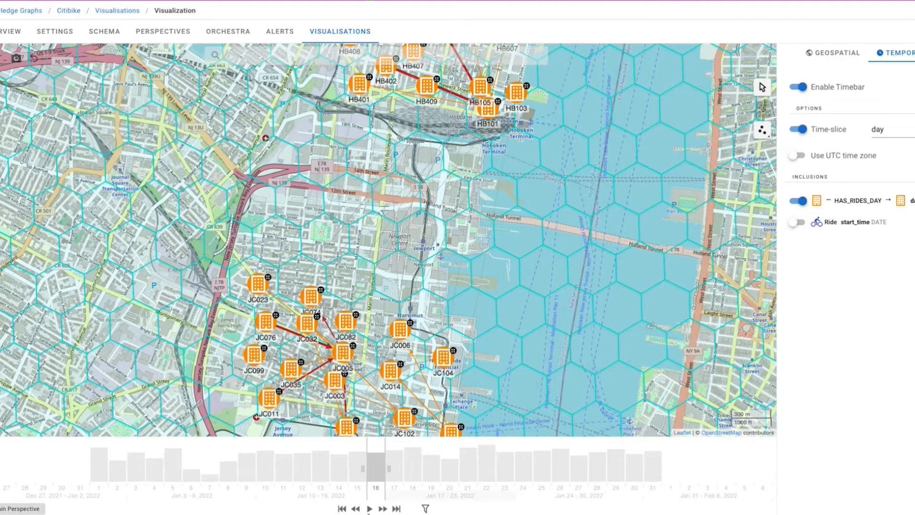
Step: Play the timebar day by day from 16 January and pause it on 20 January
{"action": "left_click", "coordinate": [368, 509]}
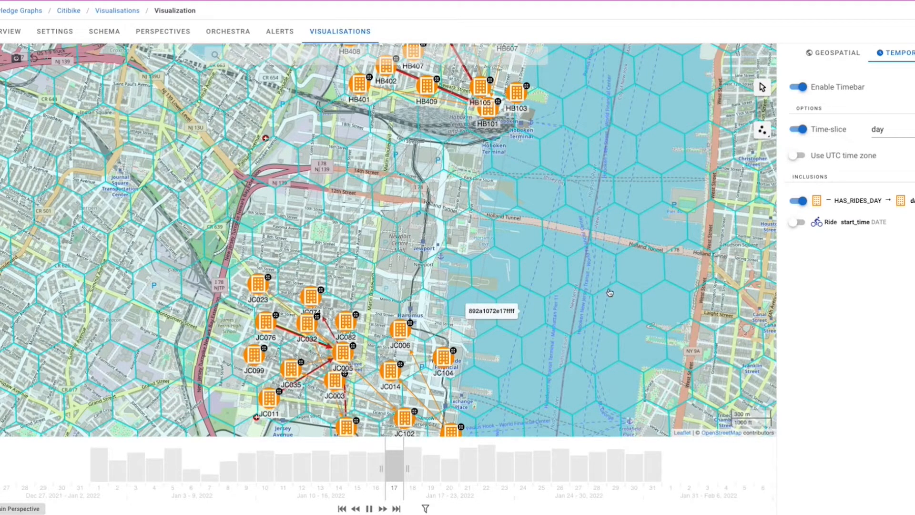
{"action": "left_click", "coordinate": [549, 348]}
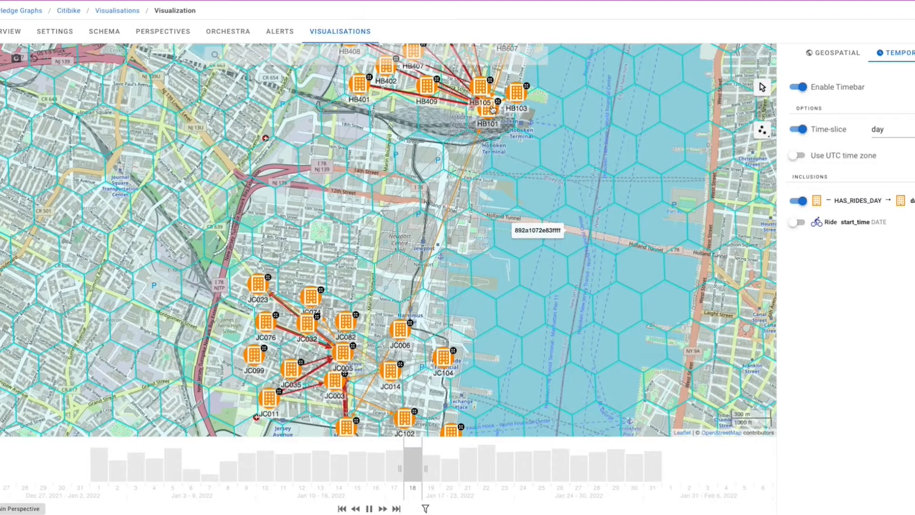
{"action": "left_click", "coordinate": [370, 509]}
Step: Examine the 20 January ride connections within and between the Hoboken and Jersey City stations
{"action": "left_click_drag", "start_coordinate": [578, 198], "coordinate": [535, 281]}
{"action": "scroll", "coordinate": [431, 213], "scroll_direction": "up", "scroll_amount": 1}
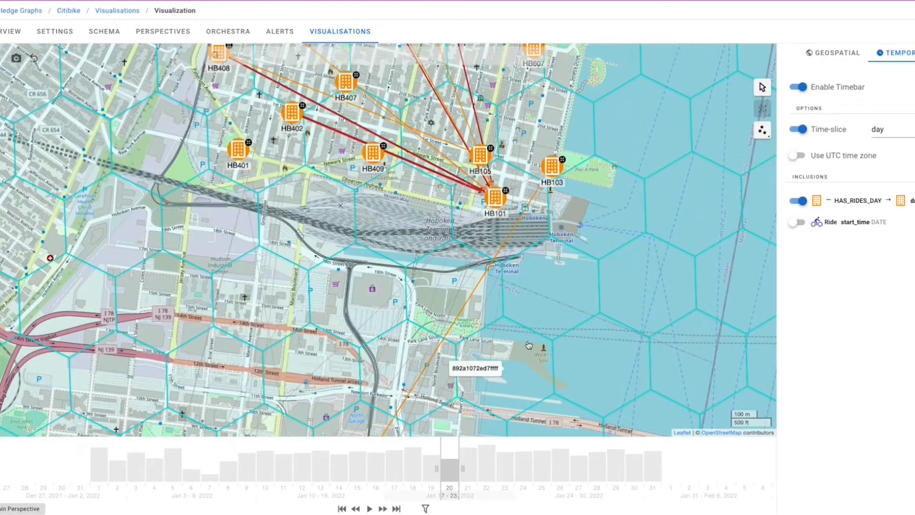
{"action": "left_click_drag", "start_coordinate": [526, 334], "coordinate": [535, 304]}
{"action": "left_click_drag", "start_coordinate": [548, 351], "coordinate": [481, 256]}
{"action": "scroll", "coordinate": [547, 241], "scroll_direction": "down", "scroll_amount": 1}
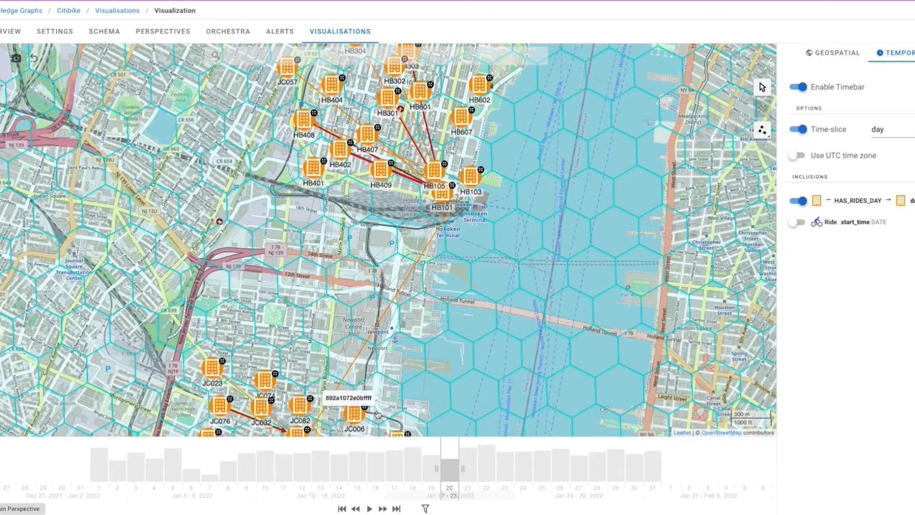
{"action": "left_click_drag", "start_coordinate": [475, 331], "coordinate": [463, 222]}
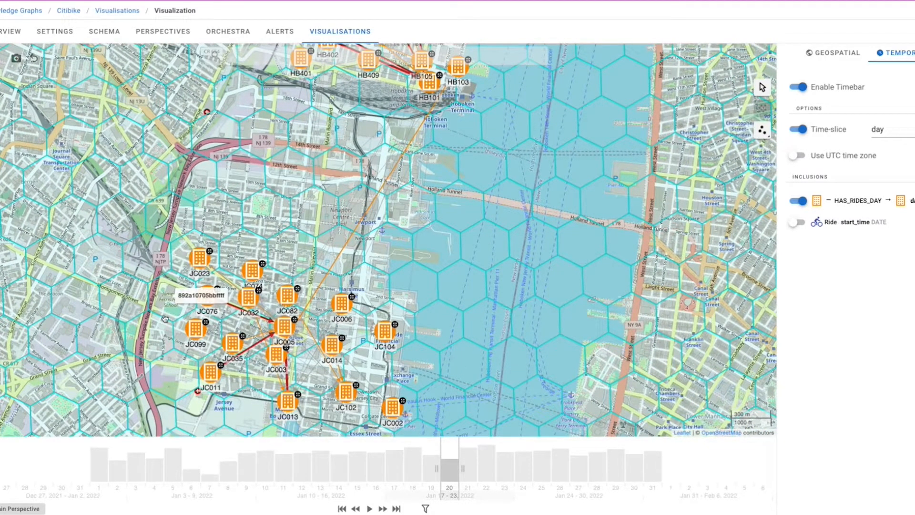
{"action": "left_click_drag", "start_coordinate": [443, 207], "coordinate": [455, 180]}
{"action": "left_click_drag", "start_coordinate": [416, 243], "coordinate": [396, 351]}
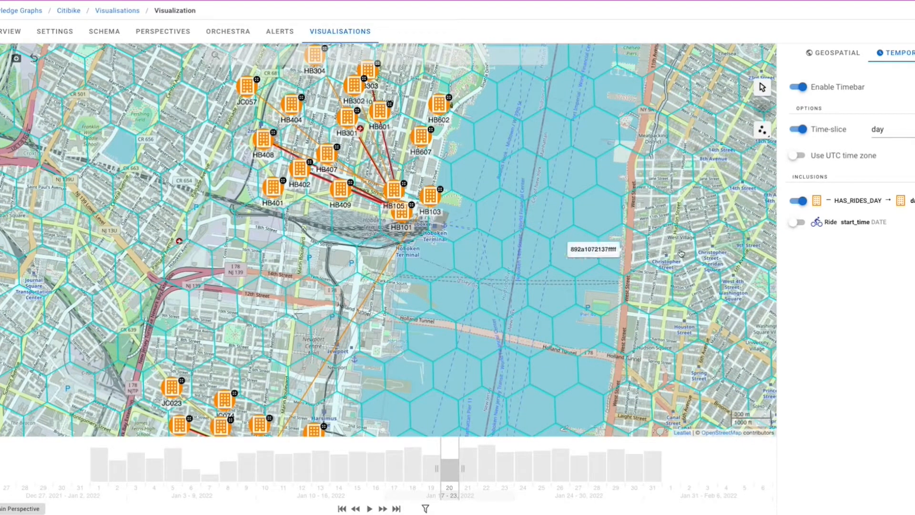
{"action": "left_click_drag", "start_coordinate": [511, 301], "coordinate": [559, 251]}
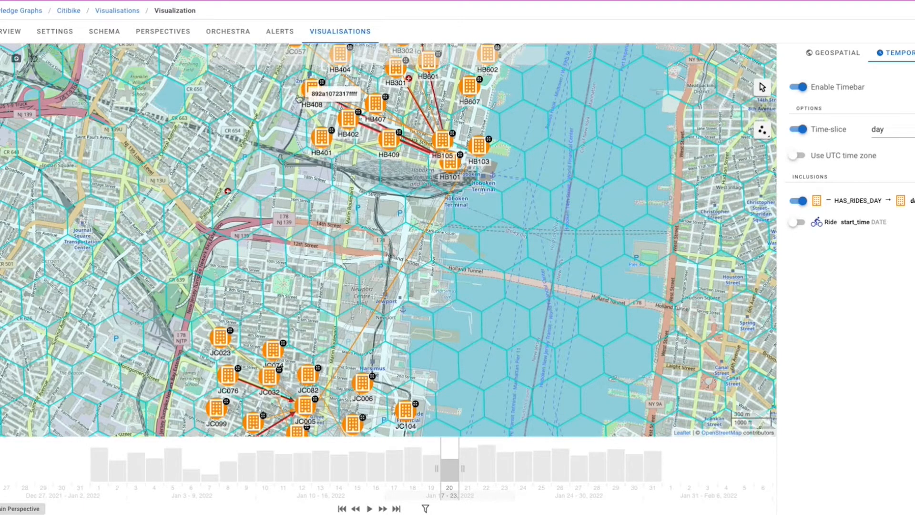
{"action": "left_click_drag", "start_coordinate": [274, 138], "coordinate": [270, 181]}
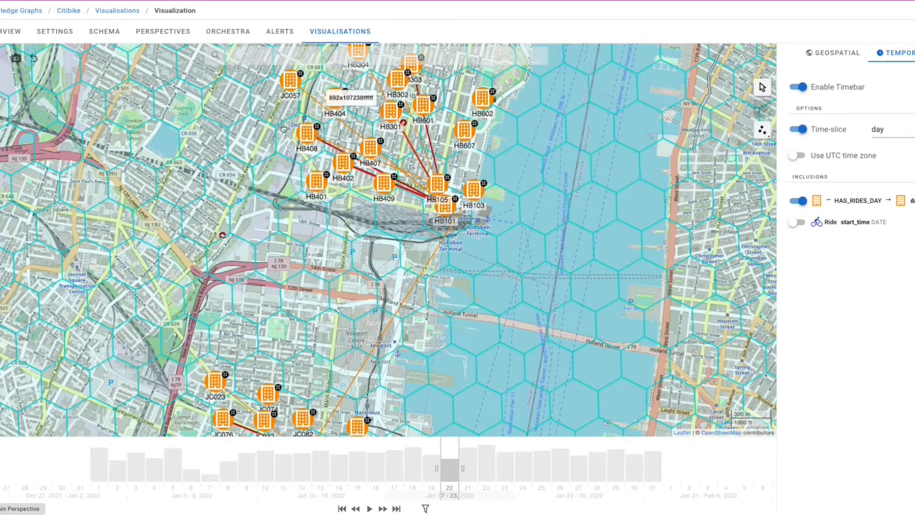
{"action": "scroll", "coordinate": [288, 185], "scroll_direction": "up", "scroll_amount": 1}
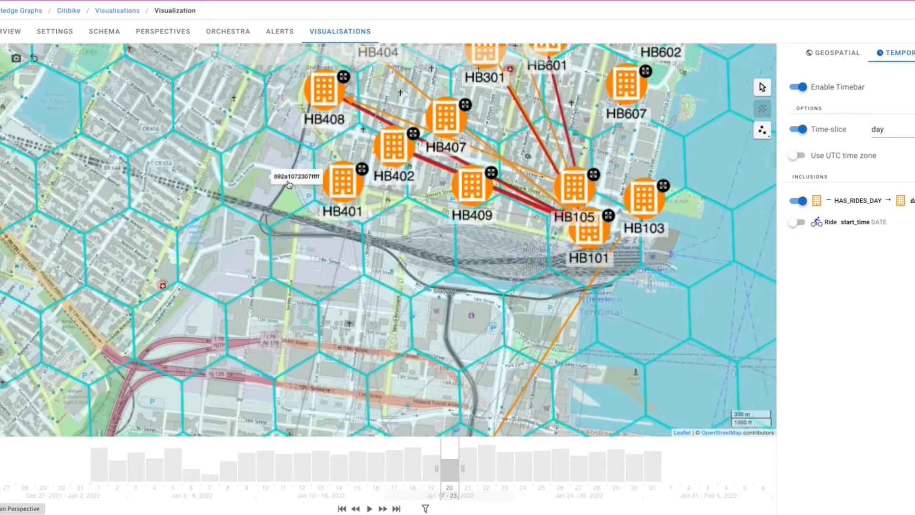
Step: Select stations HB409 in Hoboken and JC082 in Jersey City together and run the Shortest Path (Station) action between them
{"action": "left_click_drag", "start_coordinate": [494, 256], "coordinate": [366, 209]}
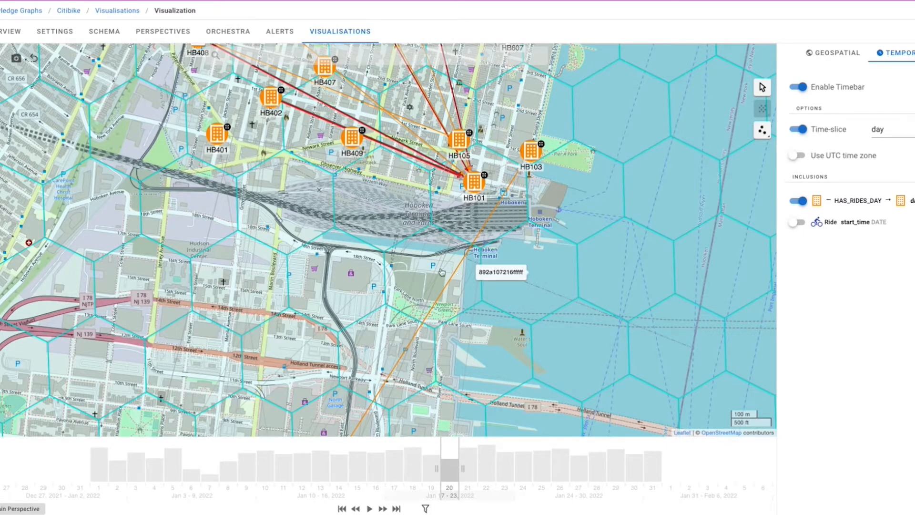
{"action": "left_click_drag", "start_coordinate": [381, 245], "coordinate": [376, 298]}
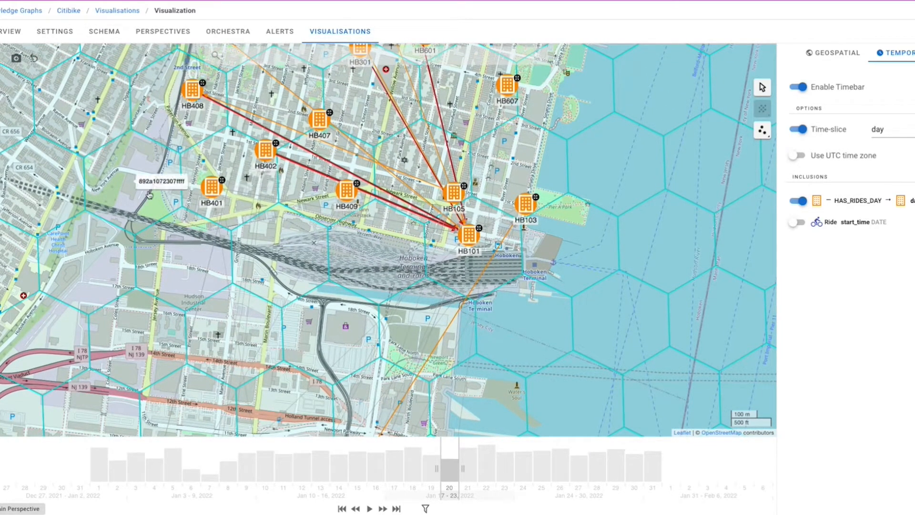
{"action": "left_click", "coordinate": [347, 188]}
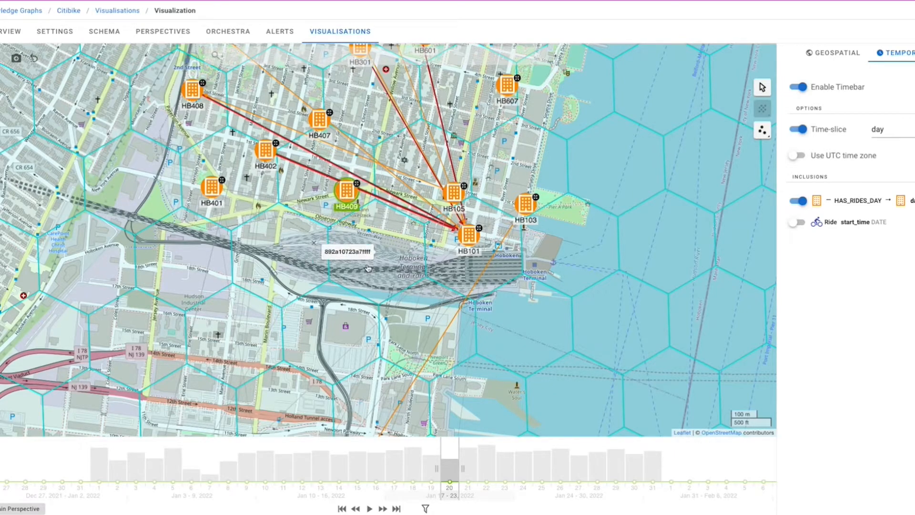
{"action": "left_click_drag", "start_coordinate": [402, 346], "coordinate": [443, 114]}
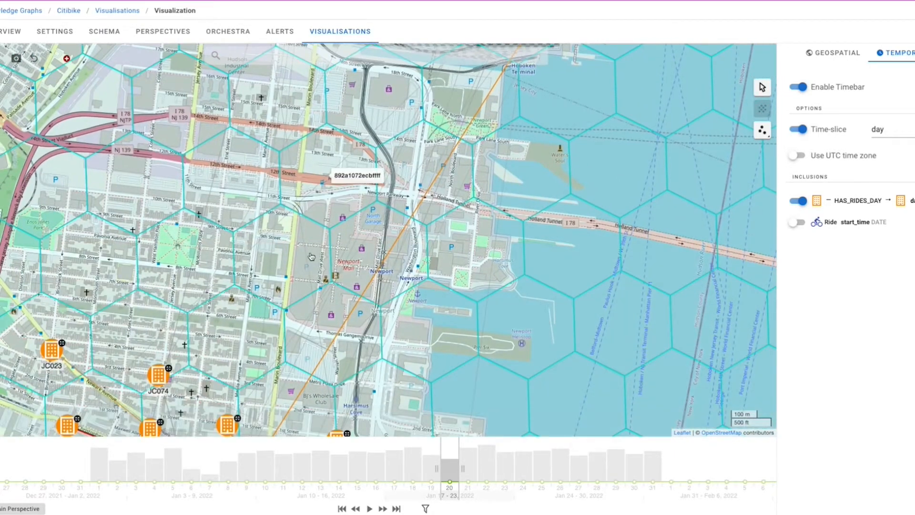
{"action": "left_click_drag", "start_coordinate": [307, 267], "coordinate": [408, 151]}
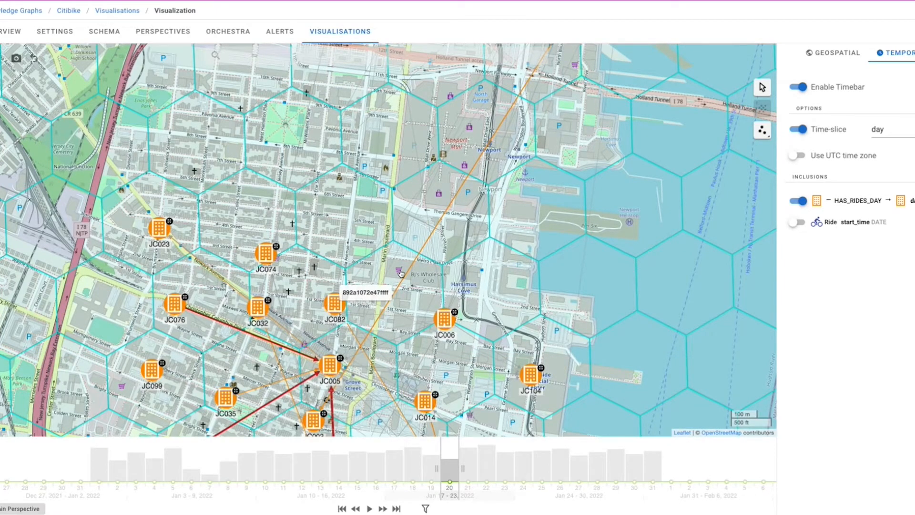
{"action": "left_click_drag", "start_coordinate": [367, 290], "coordinate": [341, 210]}
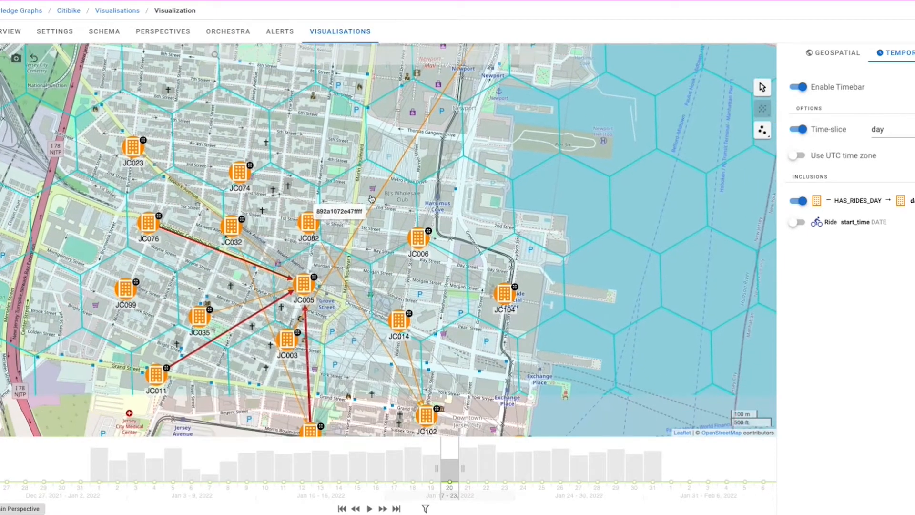
{"action": "left_click", "coordinate": [309, 228], "text": "shift"}
{"action": "left_click_drag", "start_coordinate": [394, 145], "coordinate": [315, 356]}
{"action": "scroll", "coordinate": [351, 344], "scroll_direction": "down", "scroll_amount": 1}
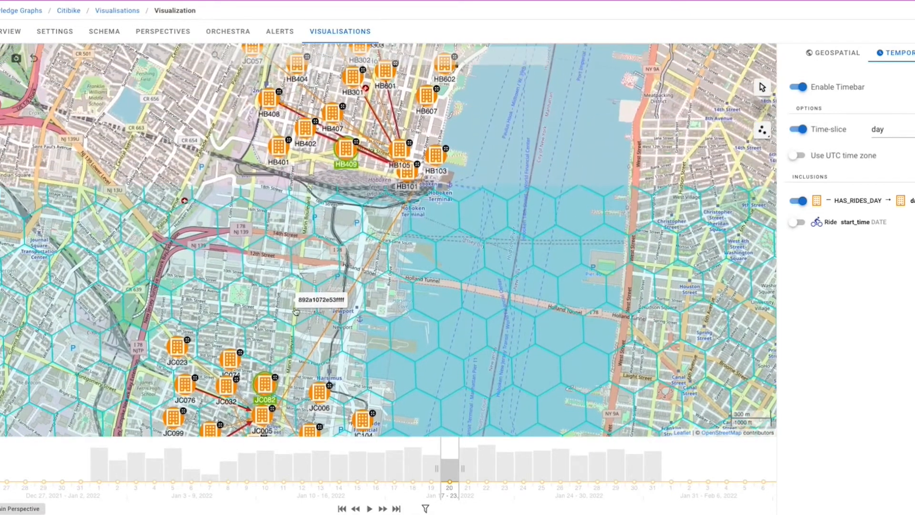
{"action": "right_click", "coordinate": [266, 387]}
{"action": "mouse_move", "coordinate": [307, 440]}
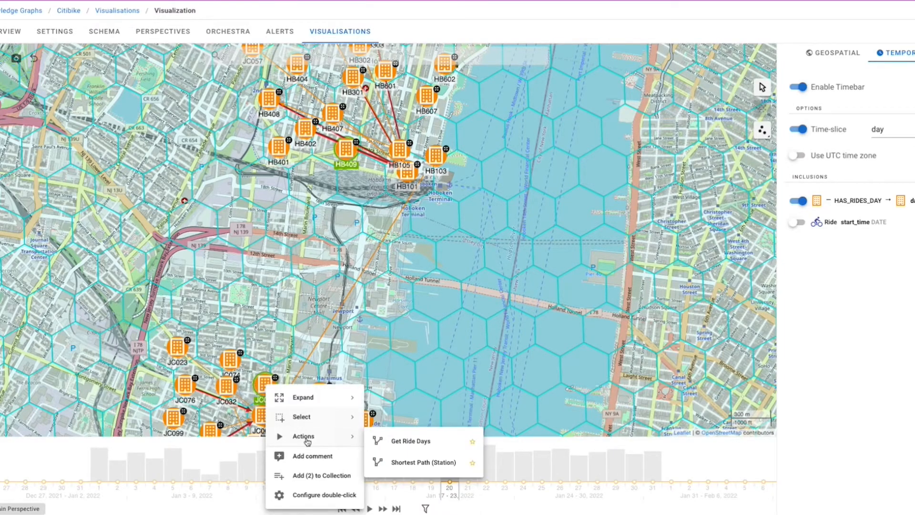
{"action": "left_click", "coordinate": [444, 464]}
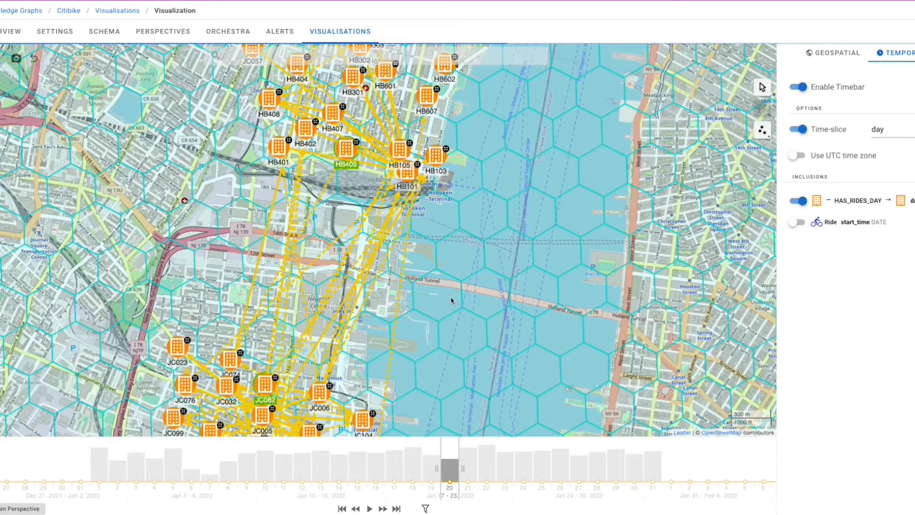
Step: Examine the chain of H3 hexes along the shortest path between stations HB409 and JC082
{"action": "scroll", "coordinate": [354, 237], "scroll_direction": "up", "scroll_amount": 2}
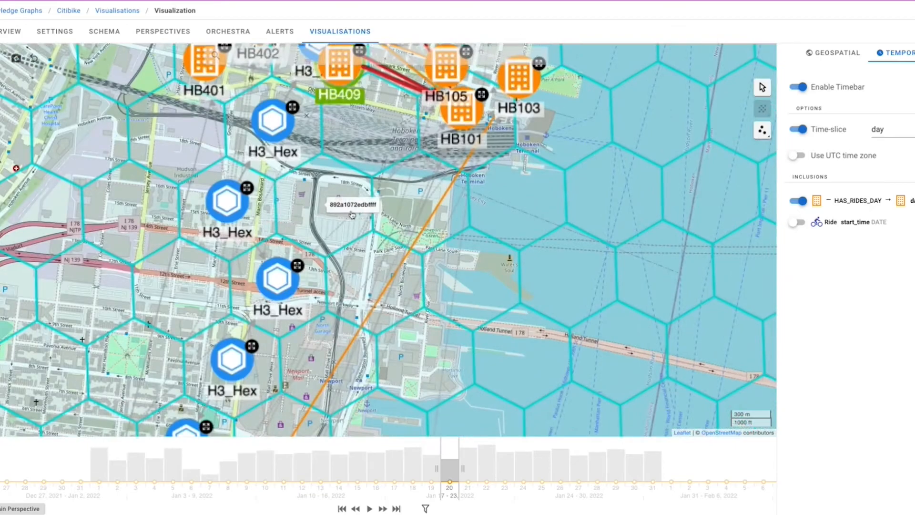
{"action": "left_click_drag", "start_coordinate": [385, 210], "coordinate": [544, 93]}
{"action": "left_click_drag", "start_coordinate": [499, 180], "coordinate": [432, 360]}
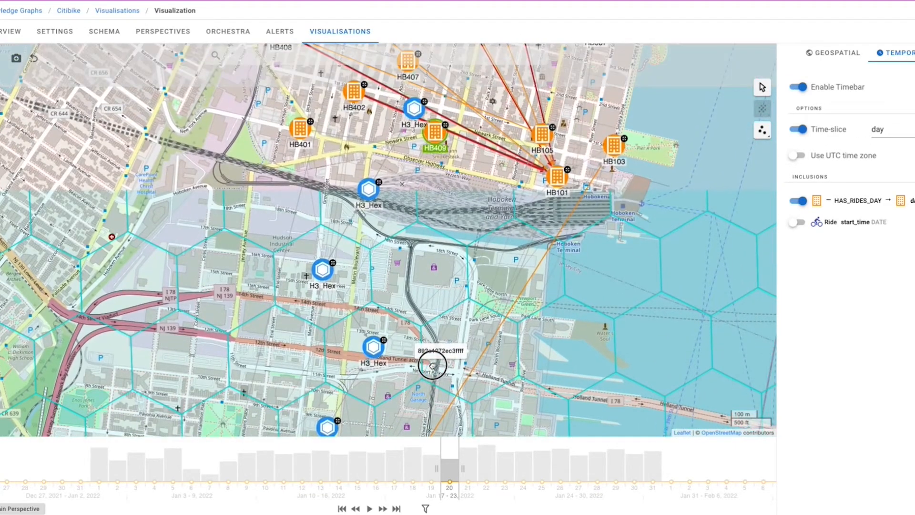
{"action": "left_click_drag", "start_coordinate": [478, 194], "coordinate": [457, 206]}
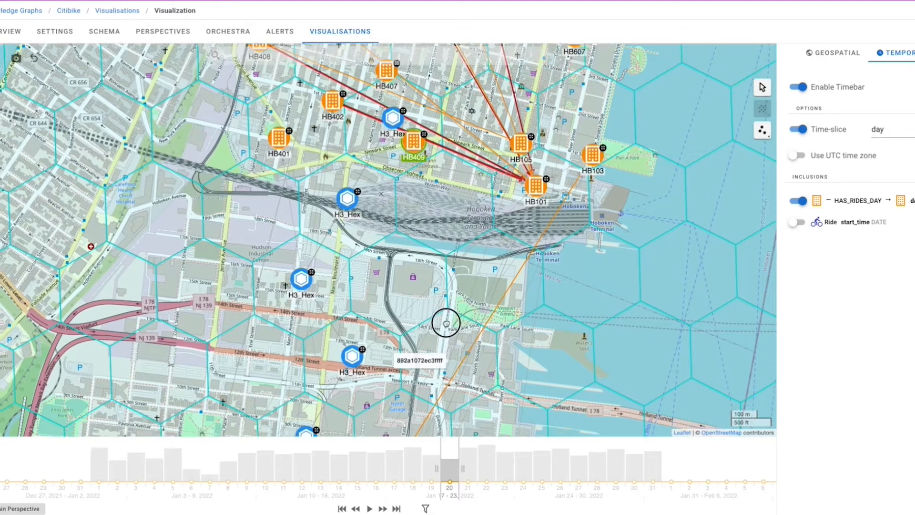
{"action": "left_click_drag", "start_coordinate": [445, 323], "coordinate": [481, 101]}
{"action": "left_click_drag", "start_coordinate": [410, 250], "coordinate": [364, 403]}
{"action": "left_click_drag", "start_coordinate": [380, 331], "coordinate": [385, 113]}
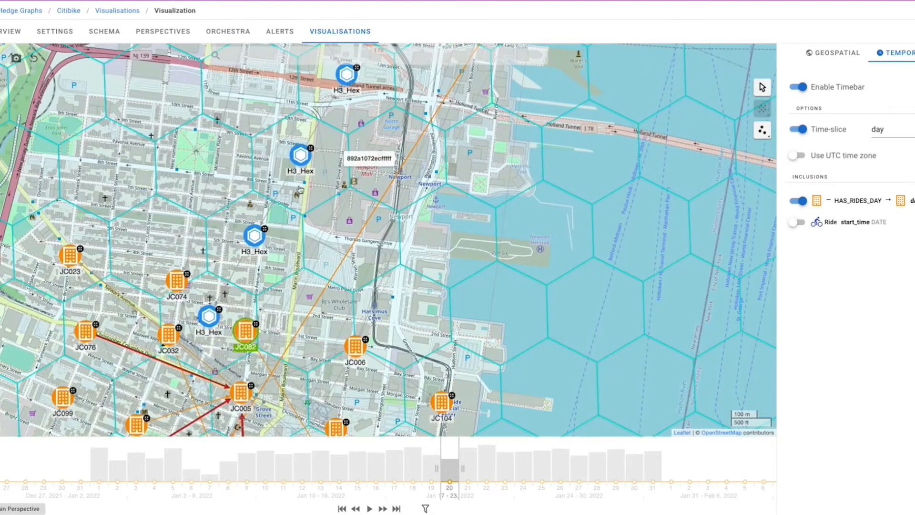
{"action": "left_click_drag", "start_coordinate": [313, 239], "coordinate": [353, 265]}
{"action": "left_click_drag", "start_coordinate": [404, 209], "coordinate": [351, 390]}
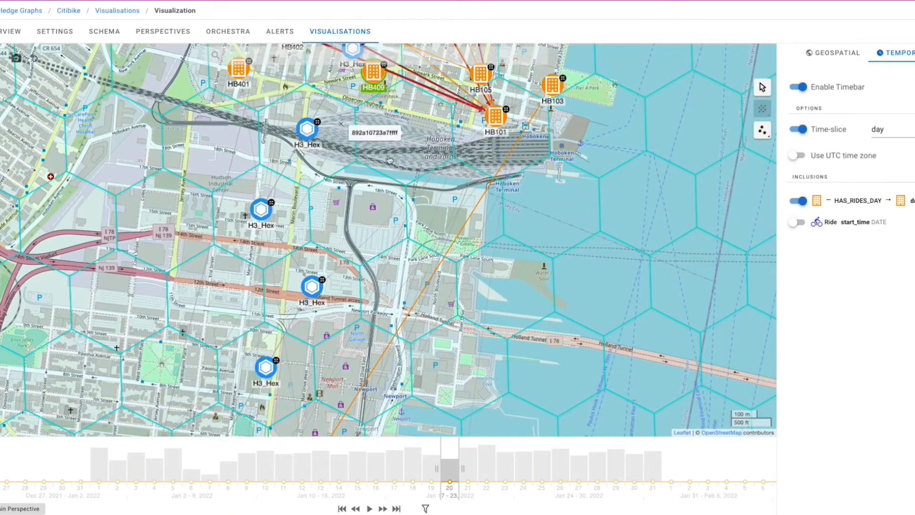
{"action": "scroll", "coordinate": [395, 308], "scroll_direction": "down", "scroll_amount": 1}
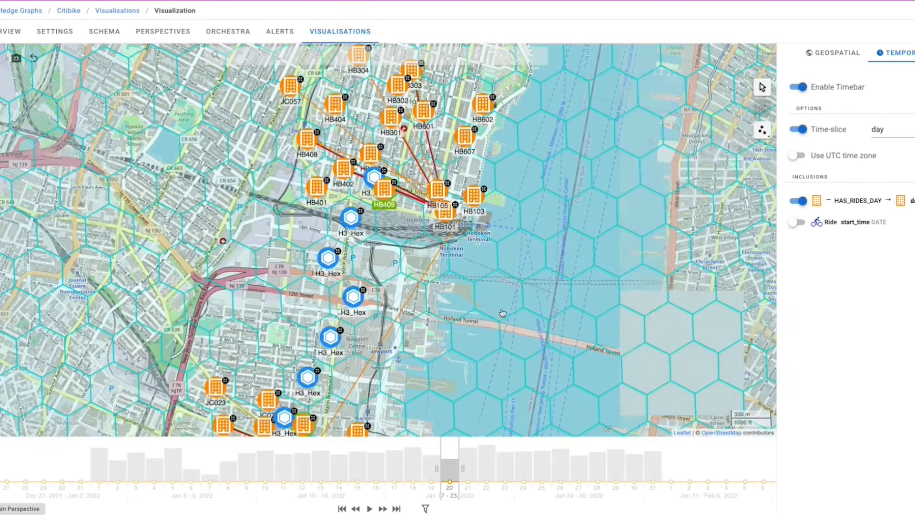
{"action": "left_click_drag", "start_coordinate": [502, 312], "coordinate": [496, 258]}
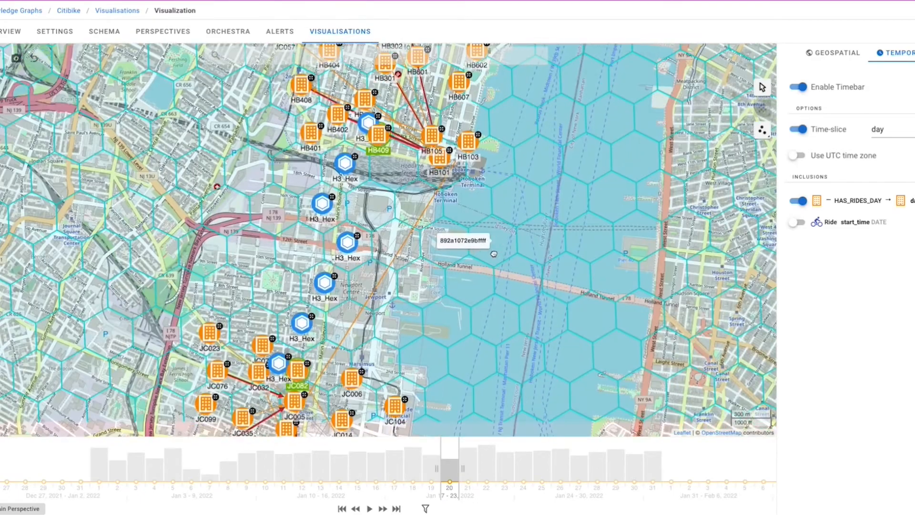
{"action": "left_click_drag", "start_coordinate": [515, 202], "coordinate": [515, 256]}
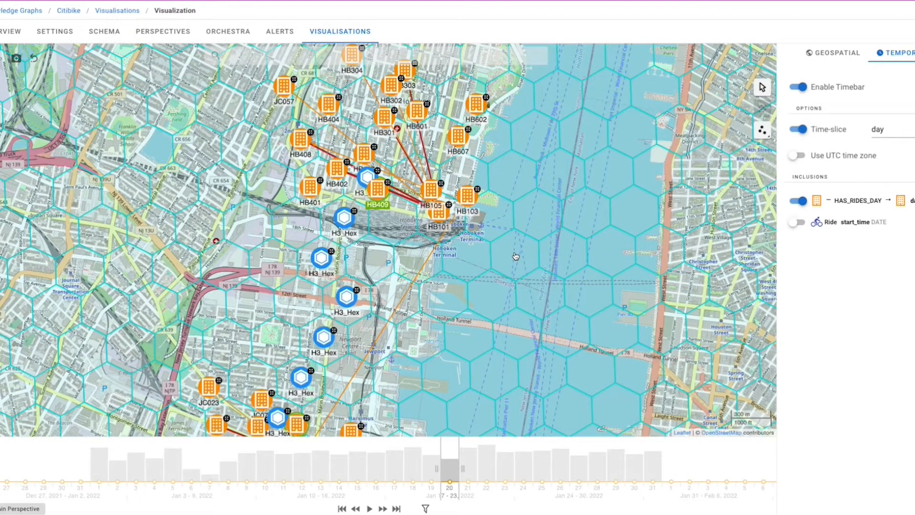